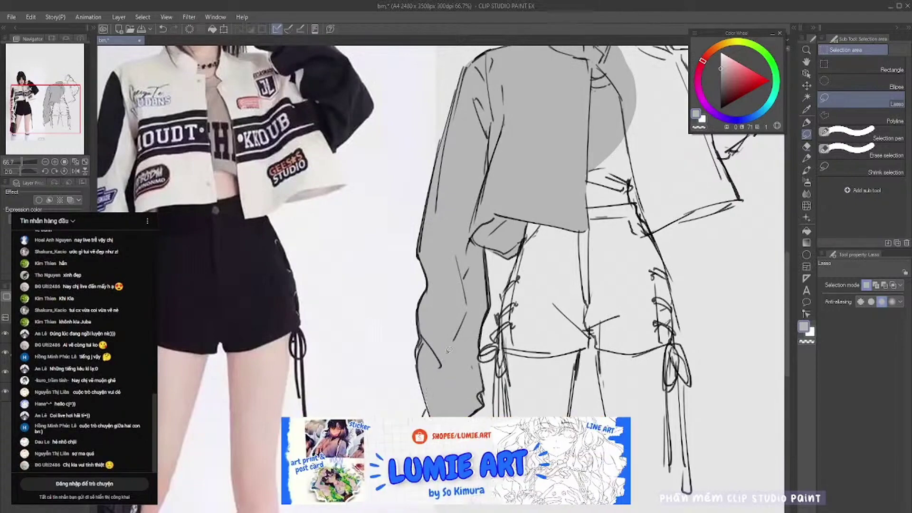
Step: Fill the remaining area at the lower end of the long hanging sleeve with flat grey and clear the selection
{"action": "key", "text": "ctrl+minus"}
{"action": "key", "text": "ctrl+plus"}
{"action": "key", "text": "ctrl+minus"}
{"action": "key", "text": "ctrl+minus"}
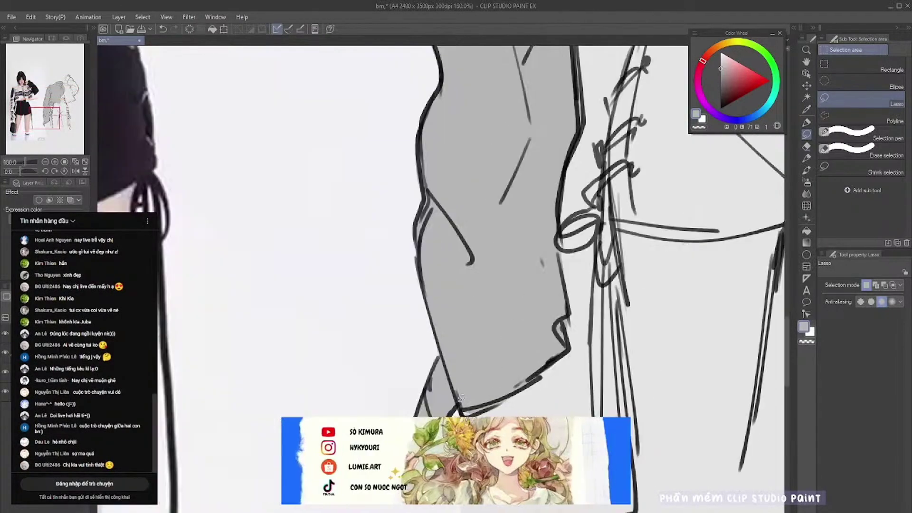
{"action": "key", "text": "ctrl+plus"}
{"action": "key", "text": "ctrl+plus"}
{"action": "mouse_move", "coordinate": [529, 304]}
{"action": "left_mouse_down"}
{"action": "mouse_move", "coordinate": [613, 470]}
{"action": "mouse_move", "coordinate": [542, 369]}
{"action": "left_mouse_up"}
{"action": "key", "text": "ctrl+d"}
{"action": "key", "text": "ctrl+plus"}
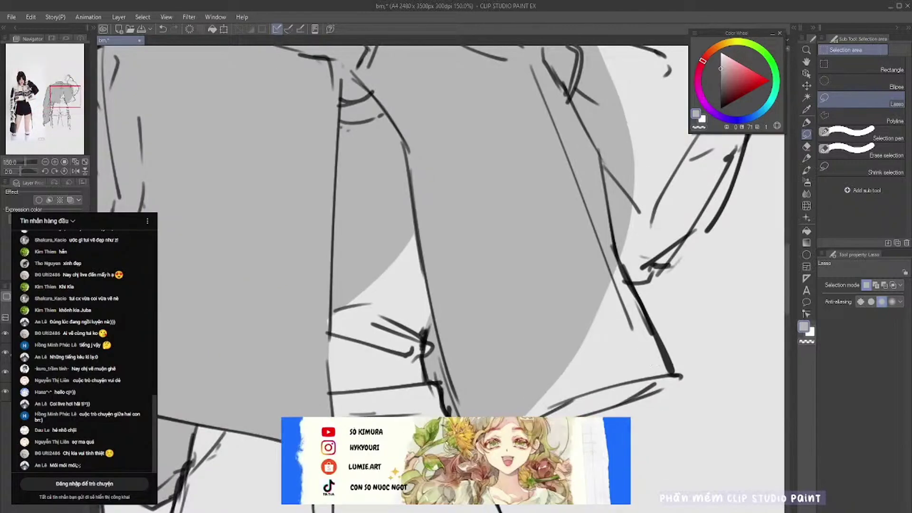
Step: Fill the unfilled parts of the raised sleeve and the adjoining front panel with flat grey, one lasso area at a time
{"action": "key", "text": "ctrl+minus"}
{"action": "key", "text": "minus"}
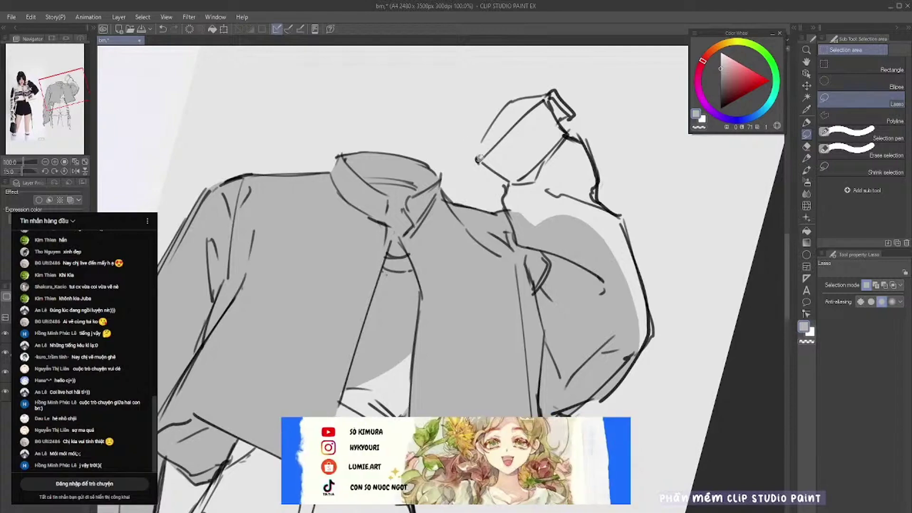
{"action": "left_click_drag", "start_coordinate": [565, 135], "coordinate": [631, 317]}
{"action": "key", "text": "alt+BackSpace"}
{"action": "key", "text": "asciicircum"}
{"action": "left_click_drag", "start_coordinate": [517, 247], "coordinate": [496, 366]}
{"action": "key", "text": "alt+BackSpace"}
{"action": "key", "text": "ctrl+d"}
{"action": "key", "text": "ctrl+0"}
{"action": "scroll", "coordinate": [562, 329], "scroll_direction": "up", "scroll_amount": 3}
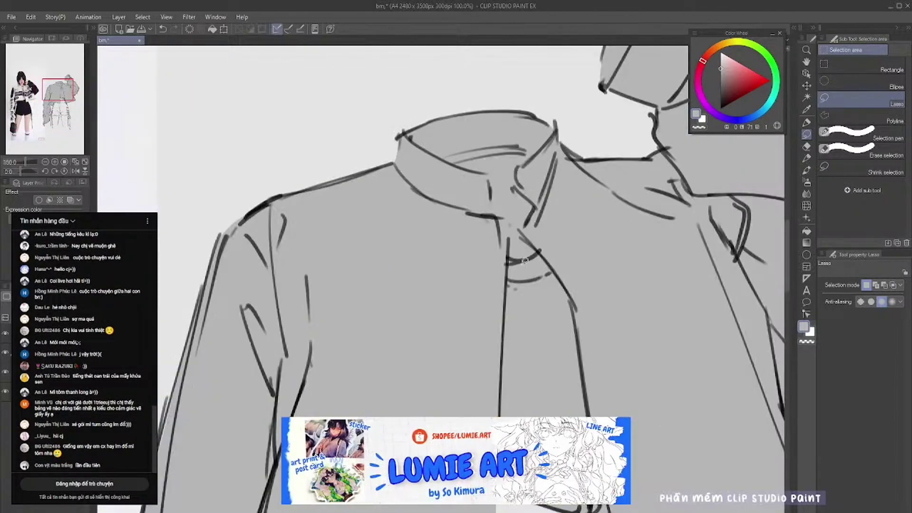
Step: Lasso the jacket's front opening and remove the grey fill there, cleaning up along the inner panel edge
{"action": "scroll", "coordinate": [562, 328], "scroll_direction": "down", "scroll_amount": 3}
{"action": "scroll", "coordinate": [562, 329], "scroll_direction": "up", "scroll_amount": 3}
{"action": "left_click_drag", "start_coordinate": [521, 308], "coordinate": [522, 310]}
{"action": "key", "text": "Delete"}
{"action": "key", "text": "asciicircum"}
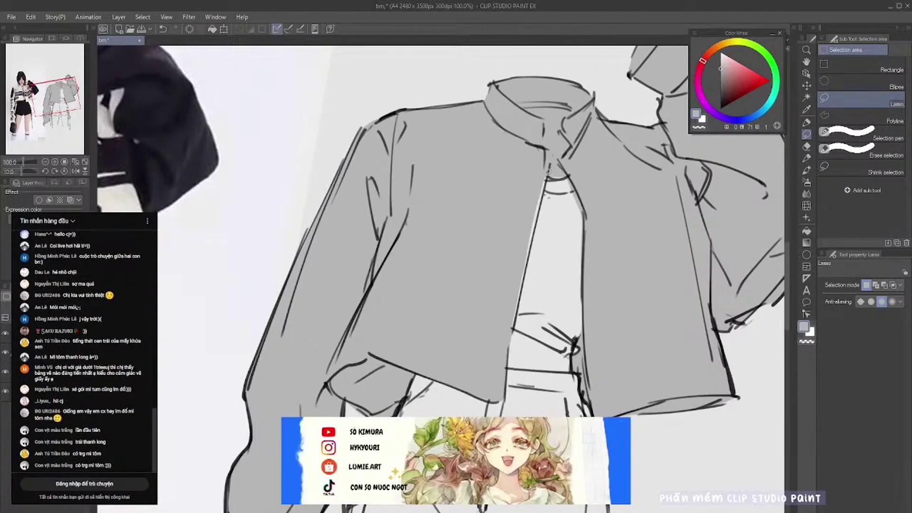
{"action": "key", "text": "ctrl+d"}
{"action": "left_click_drag", "start_coordinate": [573, 181], "coordinate": [580, 245]}
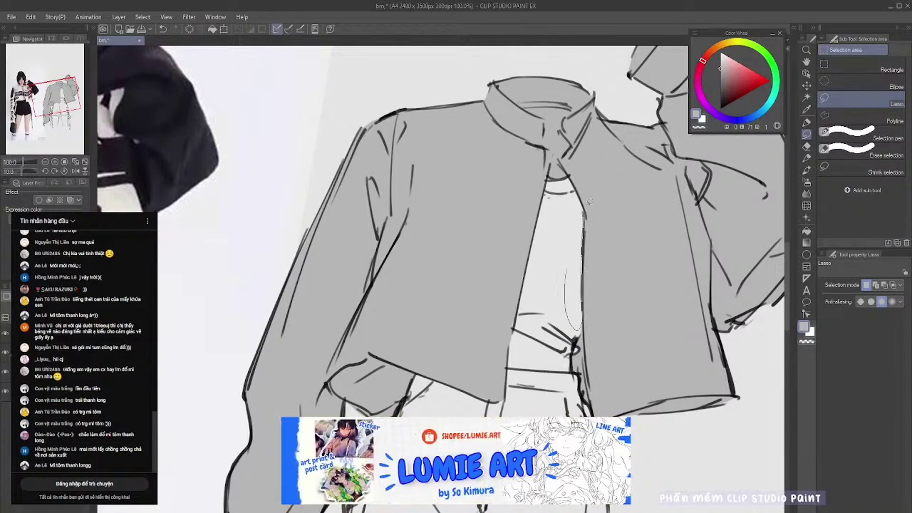
{"action": "key", "text": "minus"}
{"action": "scroll", "coordinate": [592, 378], "scroll_direction": "down", "scroll_amount": 3}
{"action": "key", "text": "at"}
{"action": "scroll", "coordinate": [742, 366], "scroll_direction": "up", "scroll_amount": 1}
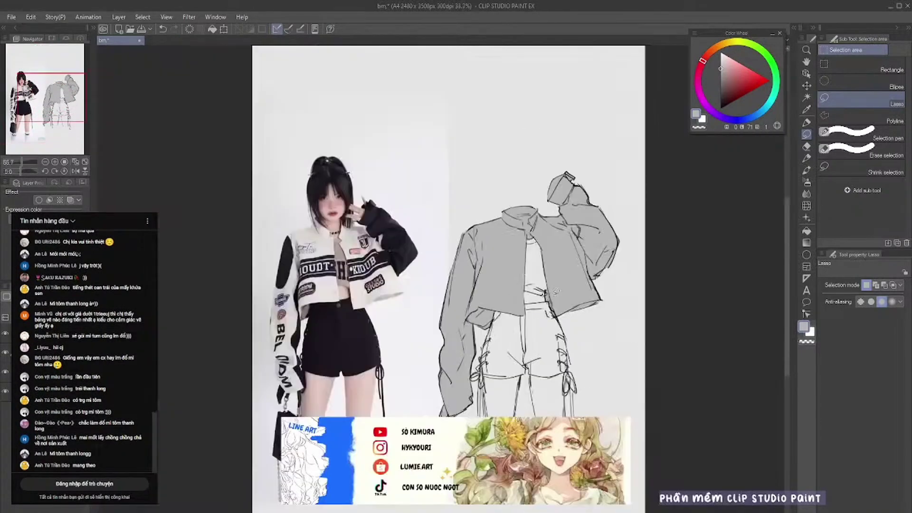
Step: Select the jacket's grey base by color gamut, recolor it cream, and switch to the Pen tool
{"action": "left_click", "coordinate": [143, 17]}
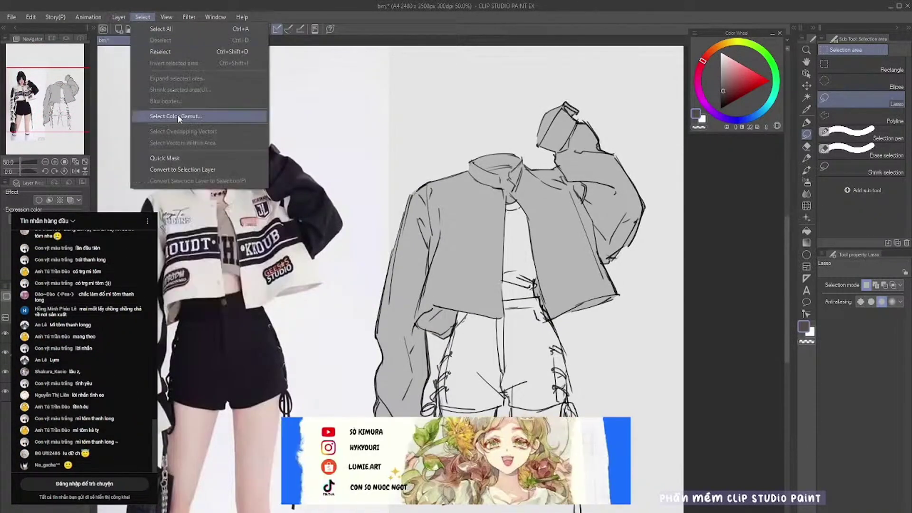
{"action": "left_click", "coordinate": [178, 118]}
{"action": "left_click", "coordinate": [531, 224]}
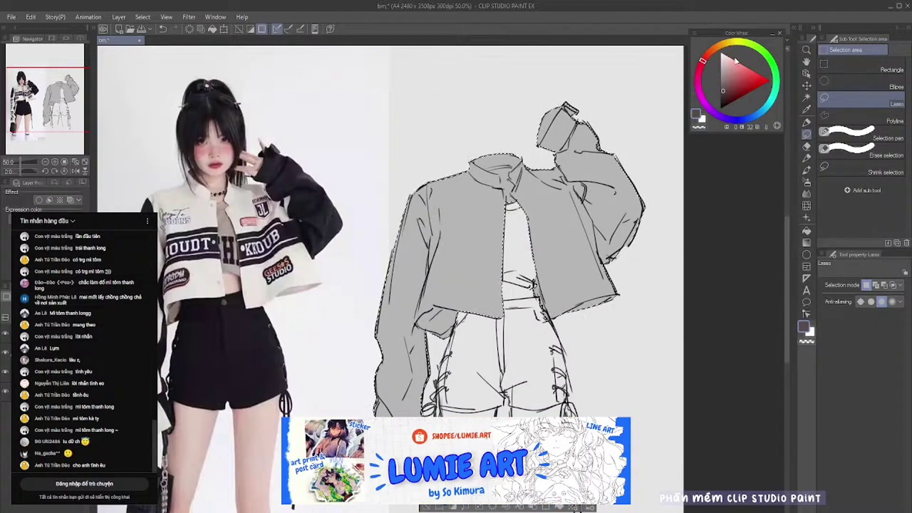
{"action": "left_click", "coordinate": [807, 122]}
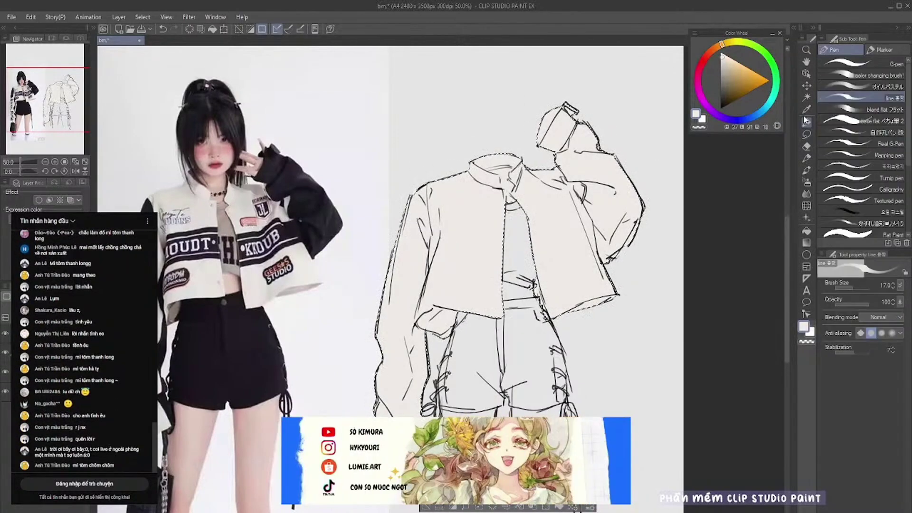
Step: Paint taupe shadows in the jacket's collar and folds with brush stabilization 0, and soften the fold shadows with the Blur tool at size 64.2
{"action": "left_click_drag", "start_coordinate": [476, 161], "coordinate": [511, 157]}
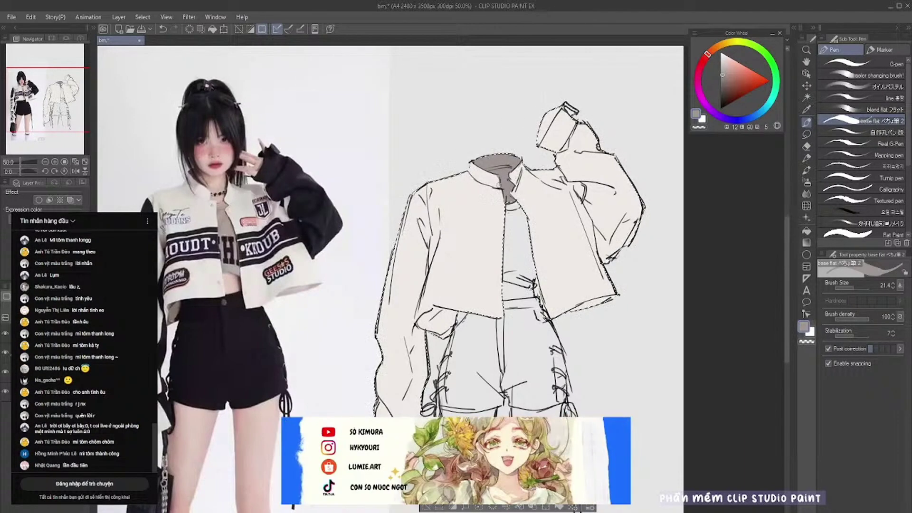
{"action": "left_click_drag", "start_coordinate": [437, 210], "coordinate": [431, 230]}
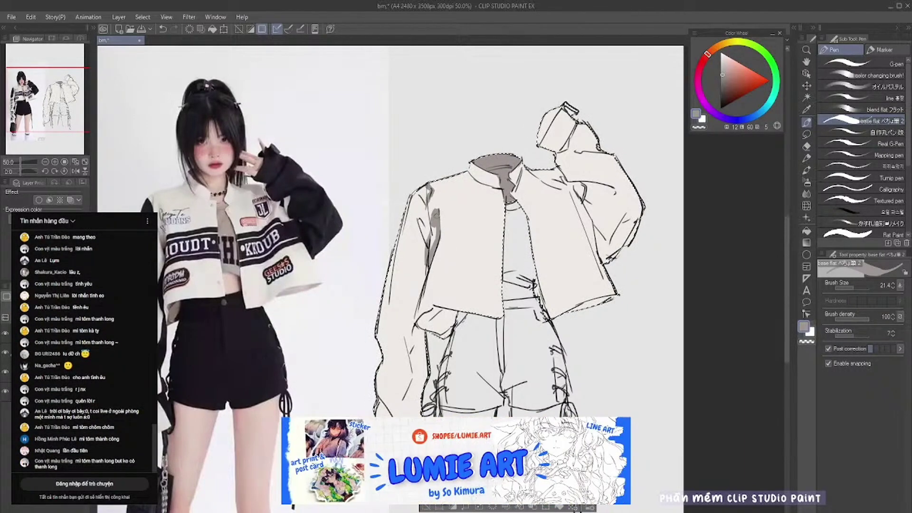
{"action": "left_click_drag", "start_coordinate": [850, 336], "coordinate": [836, 336]}
{"action": "mouse_move", "coordinate": [379, 327]}
{"action": "left_mouse_down"}
{"action": "mouse_move", "coordinate": [398, 311]}
{"action": "mouse_move", "coordinate": [414, 335]}
{"action": "mouse_move", "coordinate": [399, 404]}
{"action": "left_mouse_up"}
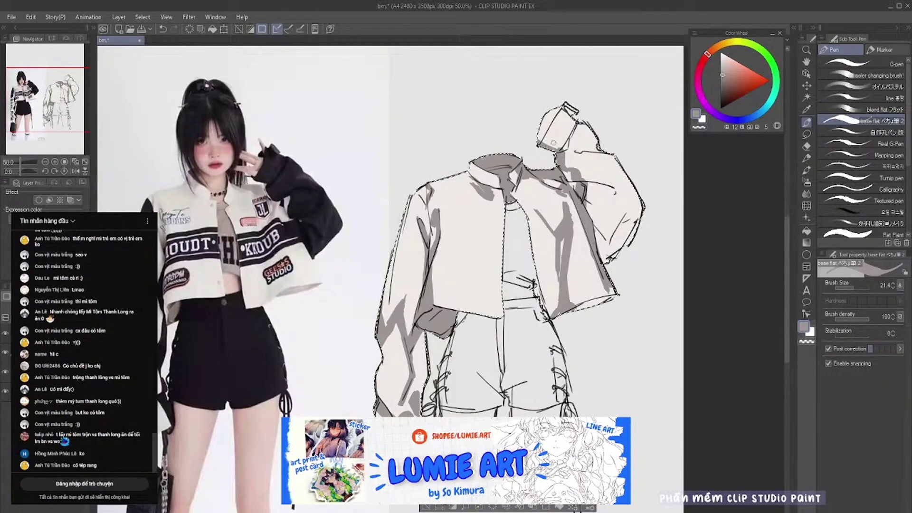
{"action": "left_click", "coordinate": [806, 194]}
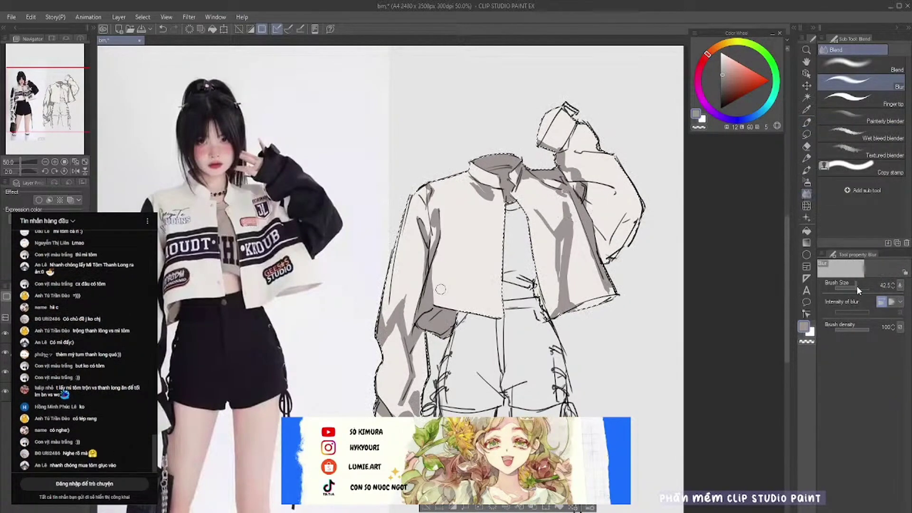
{"action": "mouse_move", "coordinate": [618, 304]}
{"action": "left_mouse_down"}
{"action": "mouse_move", "coordinate": [589, 200]}
{"action": "mouse_move", "coordinate": [524, 180]}
{"action": "mouse_move", "coordinate": [431, 188]}
{"action": "mouse_move", "coordinate": [431, 303]}
{"action": "mouse_move", "coordinate": [398, 302]}
{"action": "mouse_move", "coordinate": [404, 292]}
{"action": "mouse_move", "coordinate": [390, 342]}
{"action": "left_mouse_up"}
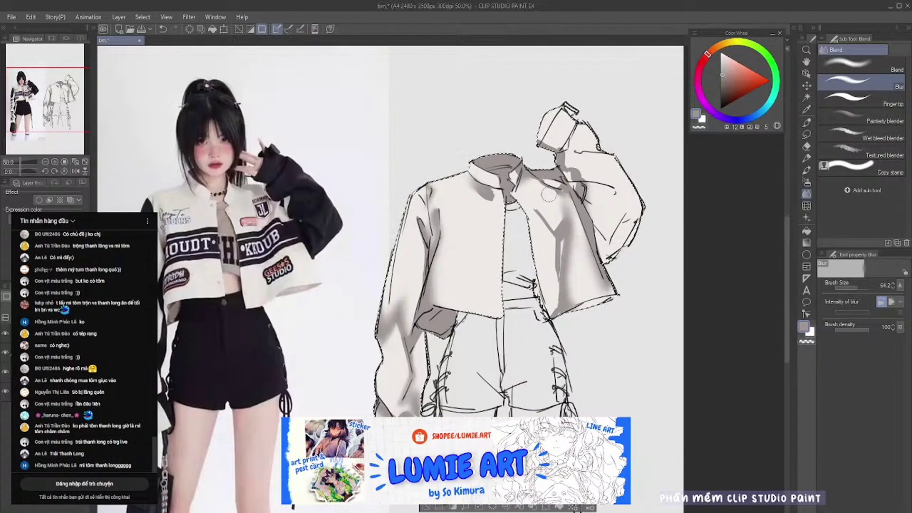
Step: Paint the dark navy panels on the shoulder and inner side of the long sleeve, redoing the first shoulder stroke
{"action": "key", "text": "p"}
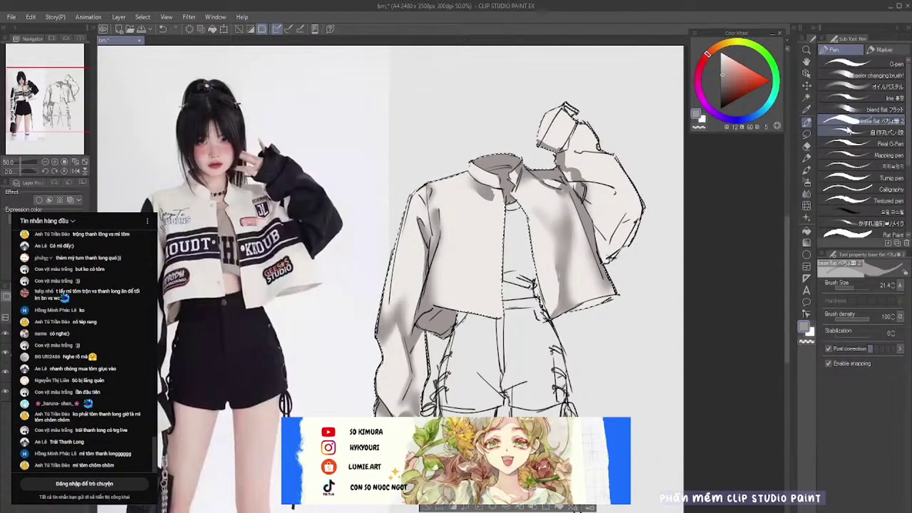
{"action": "left_click", "coordinate": [552, 158], "text": "alt"}
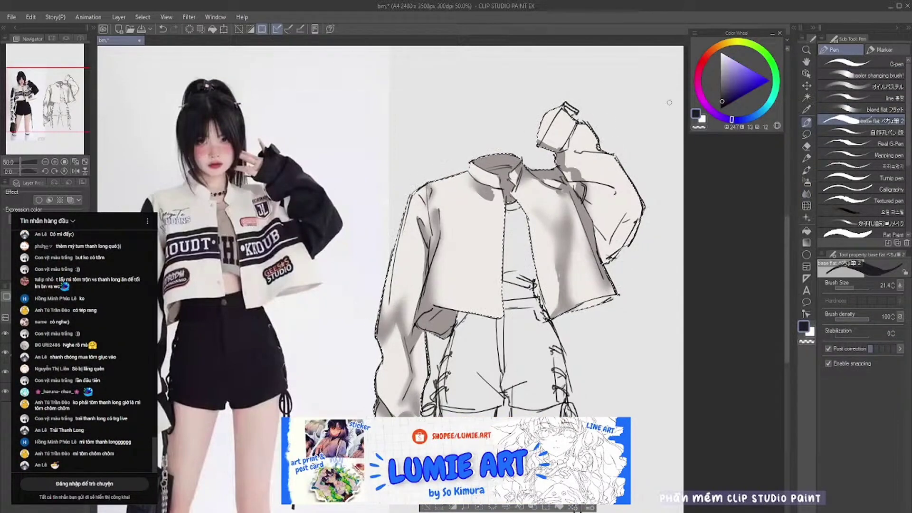
{"action": "left_click_drag", "start_coordinate": [426, 186], "coordinate": [397, 272]}
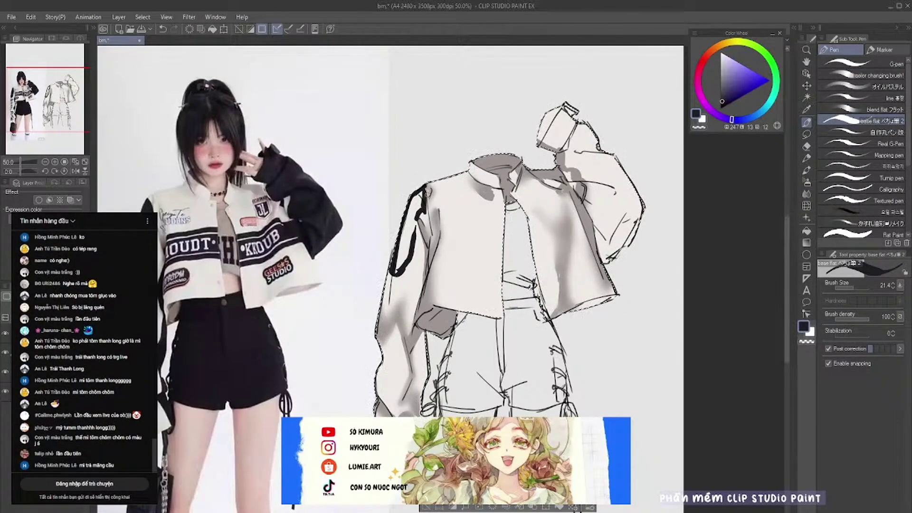
{"action": "key", "text": "ctrl+z"}
{"action": "mouse_move", "coordinate": [421, 194]}
{"action": "left_mouse_down"}
{"action": "mouse_move", "coordinate": [404, 251]}
{"action": "mouse_move", "coordinate": [418, 278]}
{"action": "left_mouse_up"}
{"action": "mouse_move", "coordinate": [418, 327]}
{"action": "left_mouse_down"}
{"action": "mouse_move", "coordinate": [407, 358]}
{"action": "mouse_move", "coordinate": [422, 335]}
{"action": "left_mouse_up"}
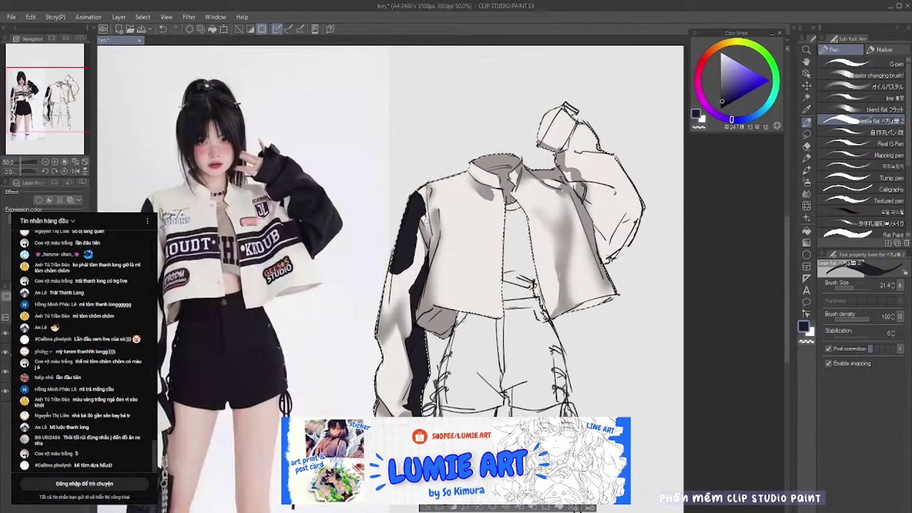
Step: Paint the navy band across both front panels, fill the raised sleeve navy, and add a navy shield patch on the chest
{"action": "left_click_drag", "start_coordinate": [442, 237], "coordinate": [504, 234]}
{"action": "mouse_move", "coordinate": [459, 272]}
{"action": "left_mouse_down"}
{"action": "mouse_move", "coordinate": [495, 237]}
{"action": "mouse_move", "coordinate": [435, 267]}
{"action": "mouse_move", "coordinate": [498, 255]}
{"action": "mouse_move", "coordinate": [495, 265]}
{"action": "mouse_move", "coordinate": [488, 254]}
{"action": "mouse_move", "coordinate": [451, 259]}
{"action": "mouse_move", "coordinate": [592, 236]}
{"action": "left_mouse_up"}
{"action": "mouse_move", "coordinate": [537, 256]}
{"action": "left_mouse_down"}
{"action": "mouse_move", "coordinate": [584, 243]}
{"action": "mouse_move", "coordinate": [541, 250]}
{"action": "mouse_move", "coordinate": [568, 233]}
{"action": "mouse_move", "coordinate": [598, 260]}
{"action": "left_mouse_up"}
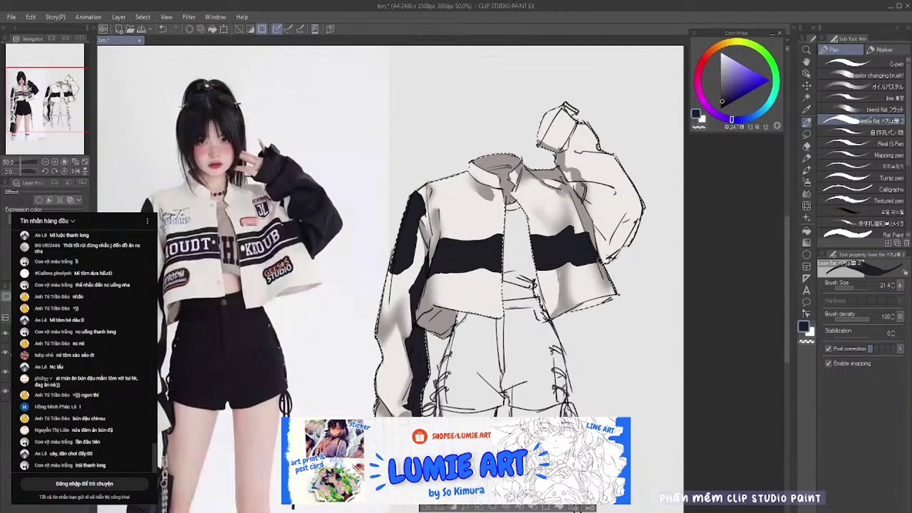
{"action": "mouse_move", "coordinate": [546, 114]}
{"action": "left_mouse_down"}
{"action": "mouse_move", "coordinate": [549, 135]}
{"action": "mouse_move", "coordinate": [597, 191]}
{"action": "mouse_move", "coordinate": [595, 231]}
{"action": "mouse_move", "coordinate": [583, 119]}
{"action": "mouse_move", "coordinate": [572, 183]}
{"action": "mouse_move", "coordinate": [579, 158]}
{"action": "mouse_move", "coordinate": [548, 135]}
{"action": "mouse_move", "coordinate": [580, 164]}
{"action": "mouse_move", "coordinate": [601, 141]}
{"action": "left_mouse_up"}
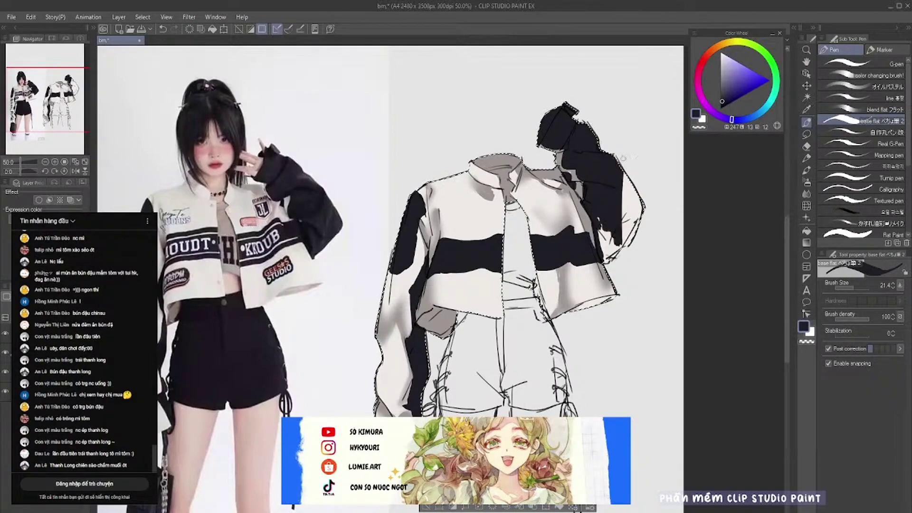
{"action": "left_click_drag", "start_coordinate": [617, 238], "coordinate": [612, 202]}
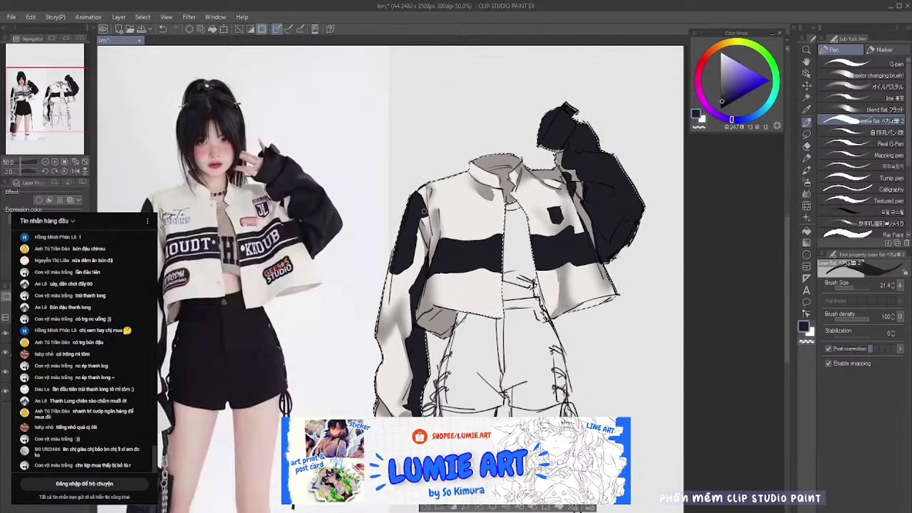
Step: Paint cooler grey shading inside the collar, under the hem and over the fold shadows
{"action": "left_click", "coordinate": [484, 194], "text": "alt"}
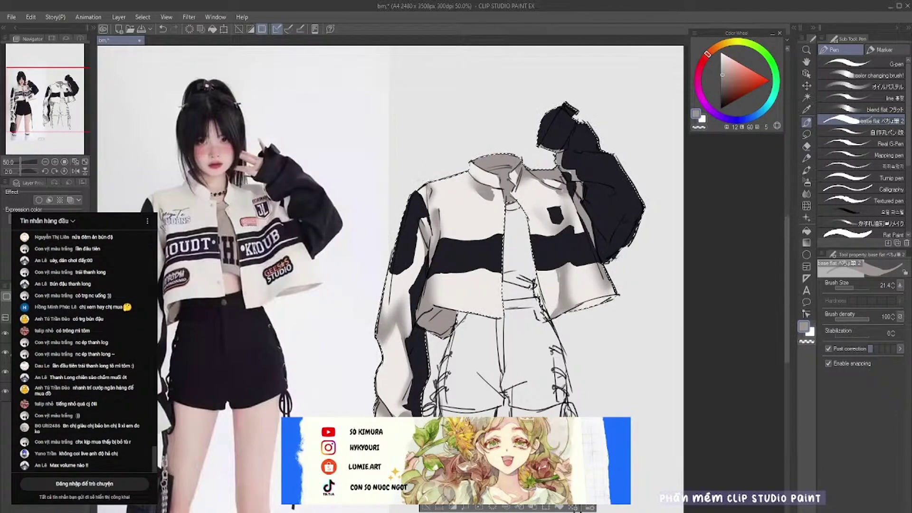
{"action": "left_click", "coordinate": [452, 293], "text": "alt"}
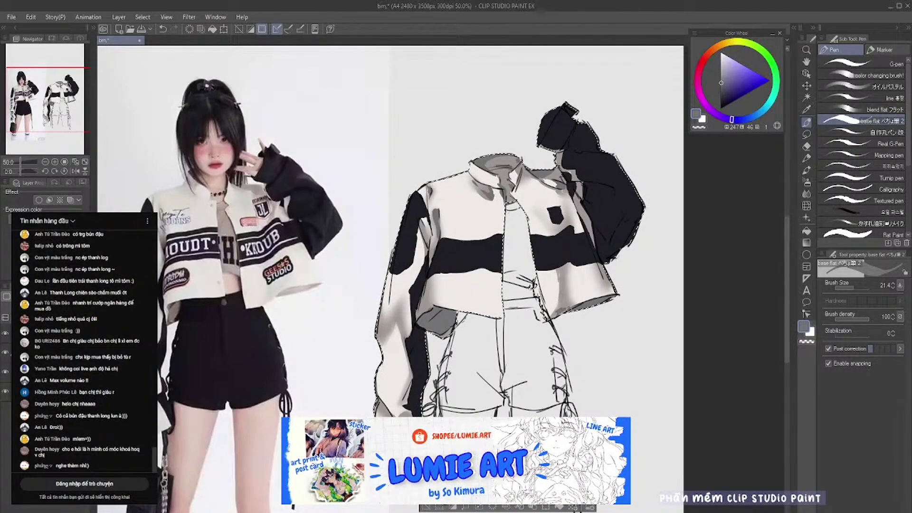
Step: Draw thin off-white trim lines along the upper and lower edges of the navy band with a size 12.3 brush
{"action": "scroll", "coordinate": [442, 251], "scroll_direction": "up", "scroll_amount": 2}
{"action": "left_click", "coordinate": [453, 317], "text": "alt"}
{"action": "left_click_drag", "start_coordinate": [417, 296], "coordinate": [563, 279]}
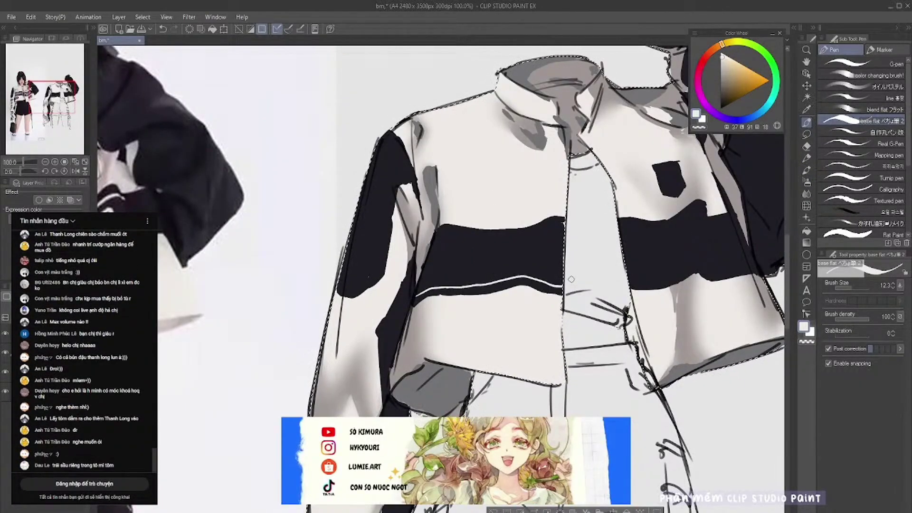
{"action": "left_click_drag", "start_coordinate": [408, 304], "coordinate": [383, 408]}
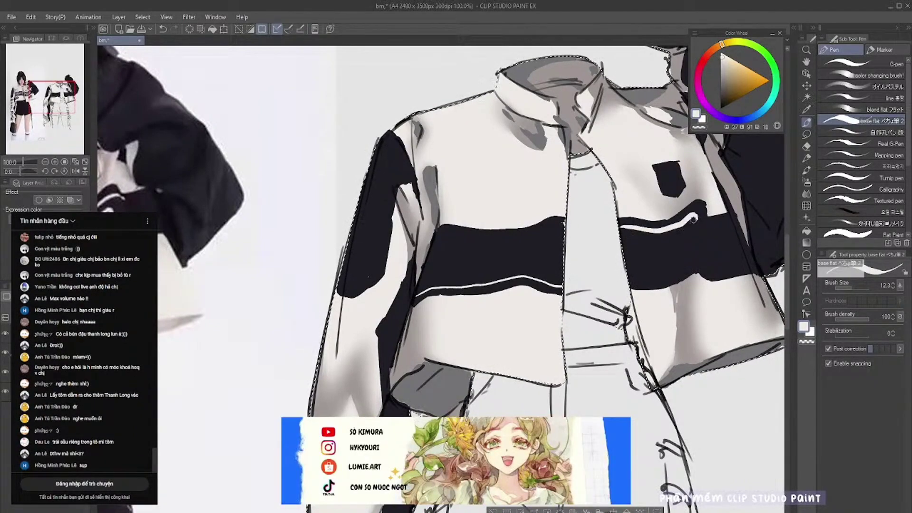
{"action": "left_click_drag", "start_coordinate": [693, 215], "coordinate": [732, 212]}
{"action": "scroll", "coordinate": [513, 256], "scroll_direction": "down", "scroll_amount": 1}
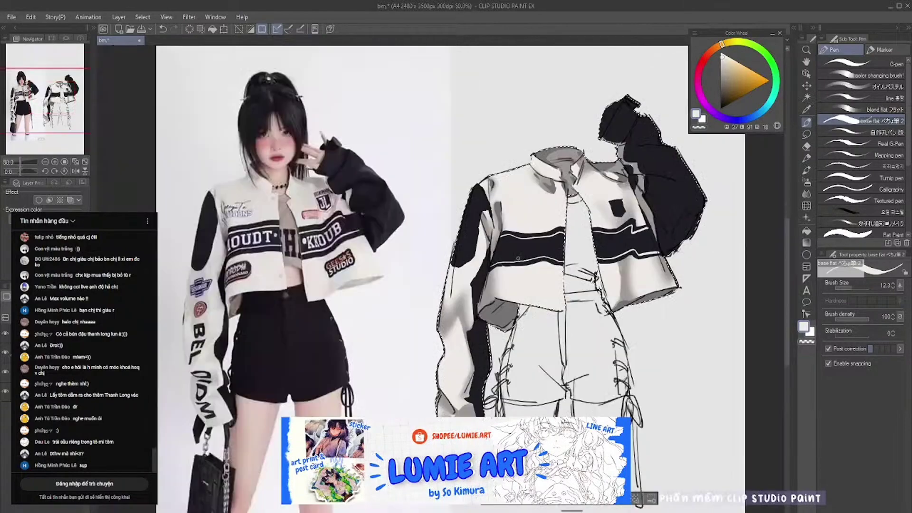
Step: Outline the chest shield patch with a navy line, leaving a cream border around its dark center
{"action": "scroll", "coordinate": [627, 171], "scroll_direction": "up", "scroll_amount": 2}
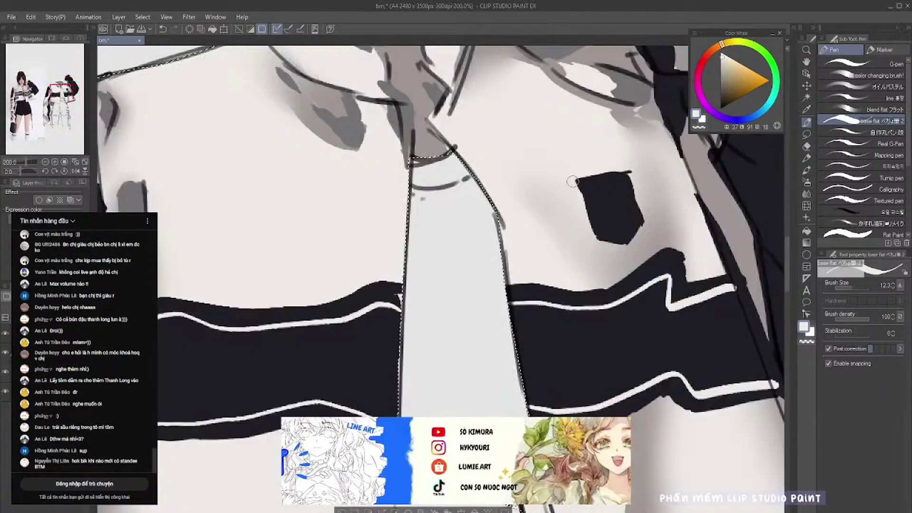
{"action": "left_click", "coordinate": [612, 203], "text": "alt"}
{"action": "scroll", "coordinate": [632, 195], "scroll_direction": "up", "scroll_amount": 2}
{"action": "left_click_drag", "start_coordinate": [497, 163], "coordinate": [591, 143]}
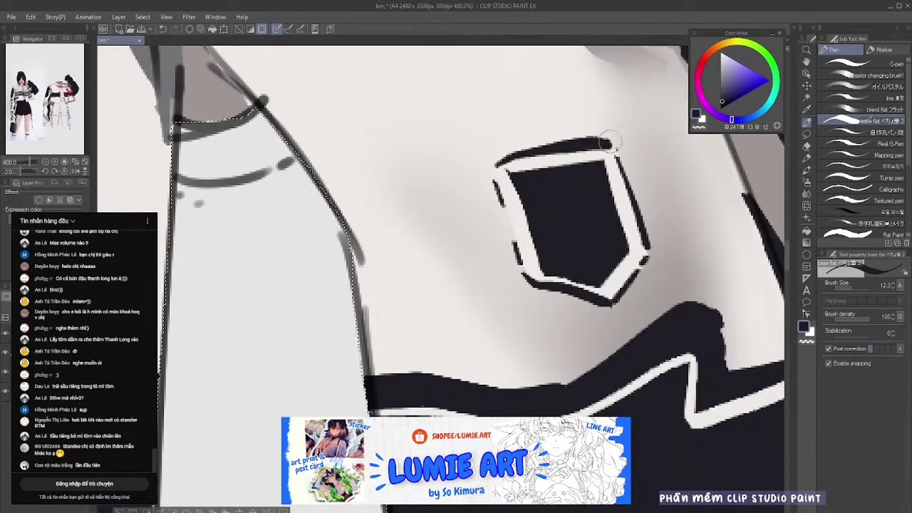
{"action": "scroll", "coordinate": [589, 152], "scroll_direction": "down", "scroll_amount": 4}
{"action": "scroll", "coordinate": [561, 240], "scroll_direction": "up", "scroll_amount": 4}
Step: Hand-letter "JL" in off-white inside the chest shield patch
{"action": "left_click", "coordinate": [566, 243], "text": "alt"}
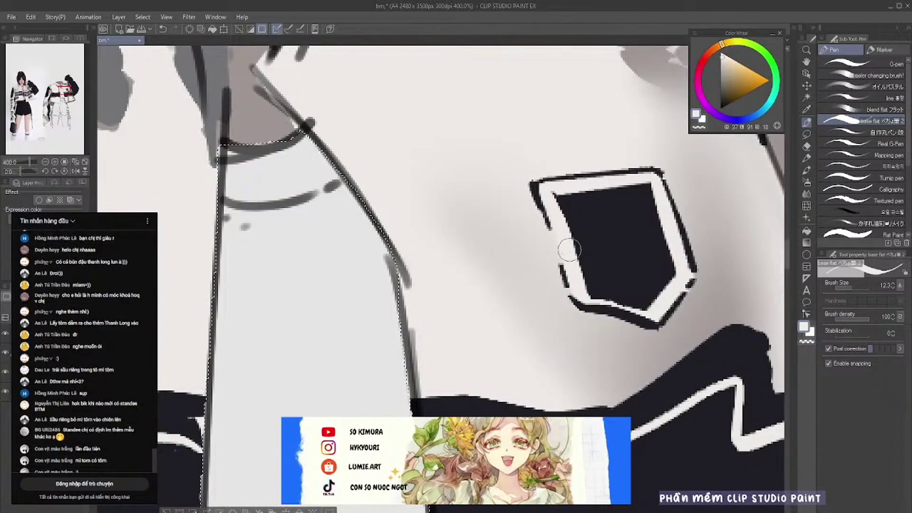
{"action": "scroll", "coordinate": [567, 247], "scroll_direction": "down", "scroll_amount": 4}
{"action": "scroll", "coordinate": [565, 245], "scroll_direction": "up", "scroll_amount": 4}
{"action": "left_click_drag", "start_coordinate": [580, 211], "coordinate": [612, 209]}
{"action": "scroll", "coordinate": [556, 197], "scroll_direction": "down", "scroll_amount": 1}
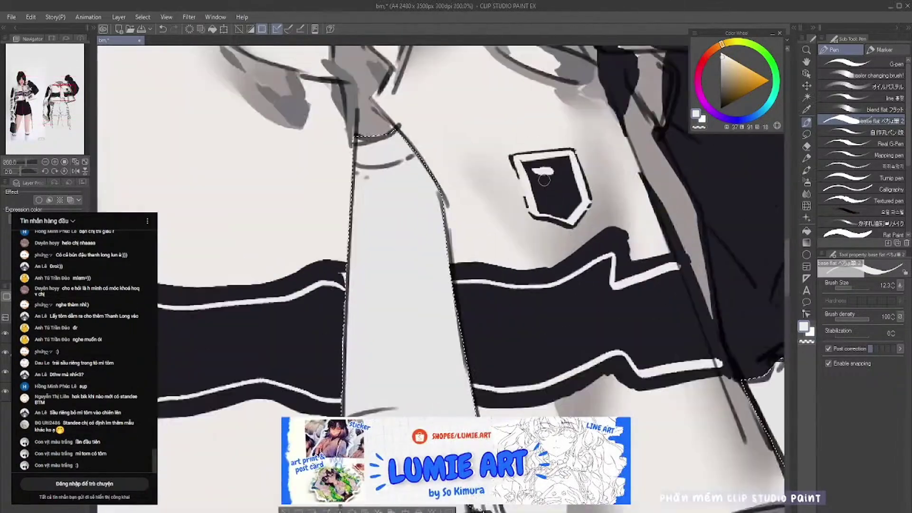
{"action": "left_click_drag", "start_coordinate": [537, 166], "coordinate": [553, 205]}
{"action": "scroll", "coordinate": [555, 196], "scroll_direction": "down", "scroll_amount": 4}
{"action": "scroll", "coordinate": [559, 250], "scroll_direction": "up", "scroll_amount": 4}
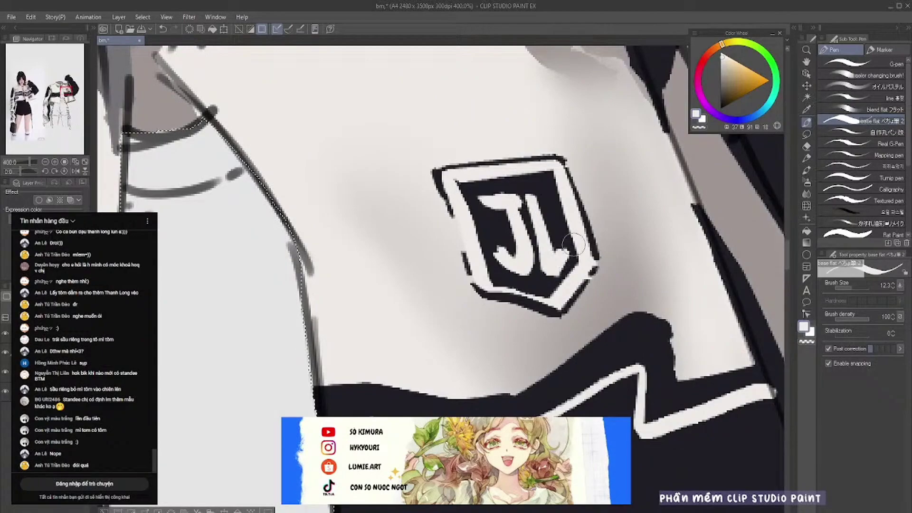
{"action": "scroll", "coordinate": [561, 257], "scroll_direction": "down", "scroll_amount": 4}
{"action": "scroll", "coordinate": [285, 295], "scroll_direction": "up", "scroll_amount": 4}
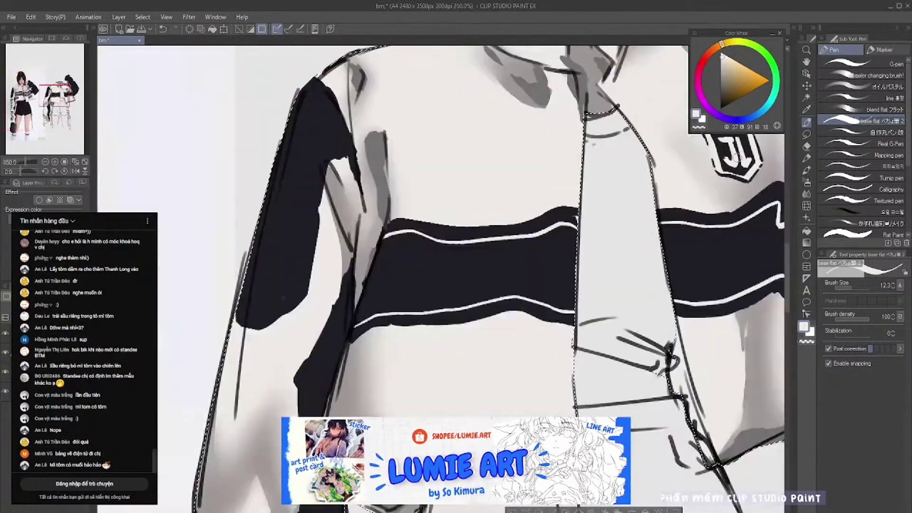
Step: Hand-letter "1OUDT" in off-white on the navy band of the jacket's front panel beside the sleeve hanging down
{"action": "scroll", "coordinate": [441, 278], "scroll_direction": "down", "scroll_amount": 4}
{"action": "scroll", "coordinate": [442, 278], "scroll_direction": "up", "scroll_amount": 4}
{"action": "scroll", "coordinate": [442, 278], "scroll_direction": "down", "scroll_amount": 4}
{"action": "scroll", "coordinate": [442, 278], "scroll_direction": "up", "scroll_amount": 3}
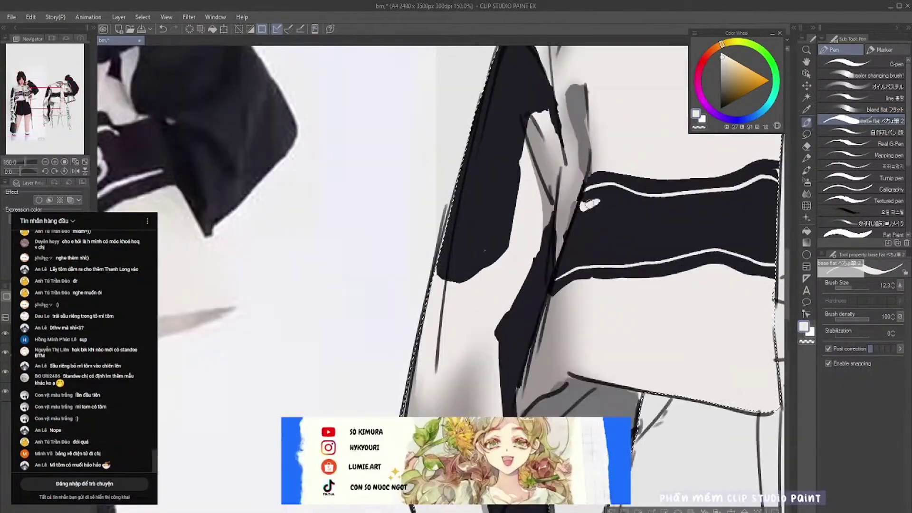
{"action": "left_click_drag", "start_coordinate": [627, 205], "coordinate": [623, 206]}
{"action": "scroll", "coordinate": [589, 245], "scroll_direction": "down", "scroll_amount": 4}
{"action": "scroll", "coordinate": [589, 246], "scroll_direction": "up", "scroll_amount": 4}
{"action": "scroll", "coordinate": [617, 199], "scroll_direction": "down", "scroll_amount": 4}
{"action": "scroll", "coordinate": [640, 187], "scroll_direction": "up", "scroll_amount": 4}
{"action": "key", "text": "ctrl+z"}
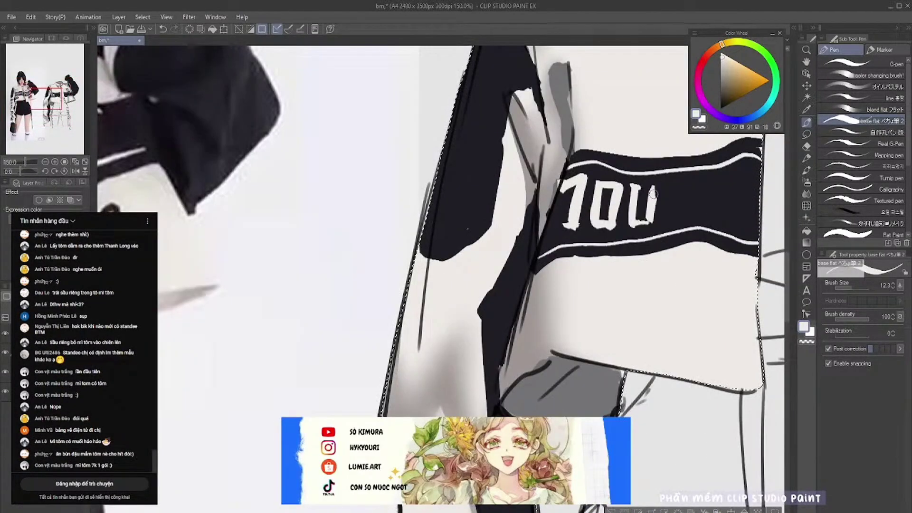
{"action": "scroll", "coordinate": [650, 216], "scroll_direction": "down", "scroll_amount": 4}
{"action": "scroll", "coordinate": [656, 204], "scroll_direction": "up", "scroll_amount": 4}
{"action": "mouse_move", "coordinate": [665, 196]}
{"action": "left_mouse_down"}
{"action": "mouse_move", "coordinate": [660, 232]}
{"action": "mouse_move", "coordinate": [665, 195]}
{"action": "left_mouse_up"}
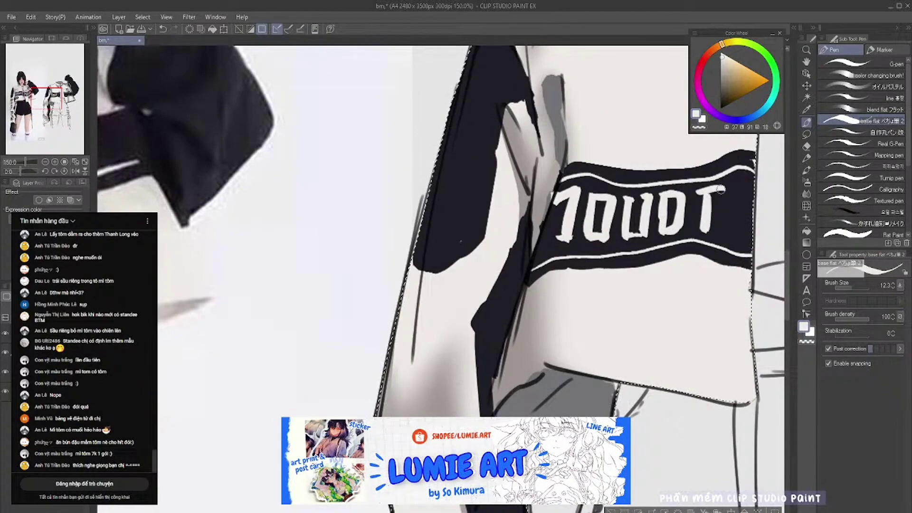
Step: Add a small off-white dot on the navy band after the "1OUDT" lettering
{"action": "scroll", "coordinate": [706, 191], "scroll_direction": "down", "scroll_amount": 4}
{"action": "scroll", "coordinate": [676, 224], "scroll_direction": "up", "scroll_amount": 6}
{"action": "scroll", "coordinate": [676, 224], "scroll_direction": "down", "scroll_amount": 7}
{"action": "key", "text": "x"}
{"action": "scroll", "coordinate": [647, 247], "scroll_direction": "up", "scroll_amount": 5}
{"action": "key", "text": "x"}
{"action": "scroll", "coordinate": [647, 248], "scroll_direction": "down", "scroll_amount": 3}
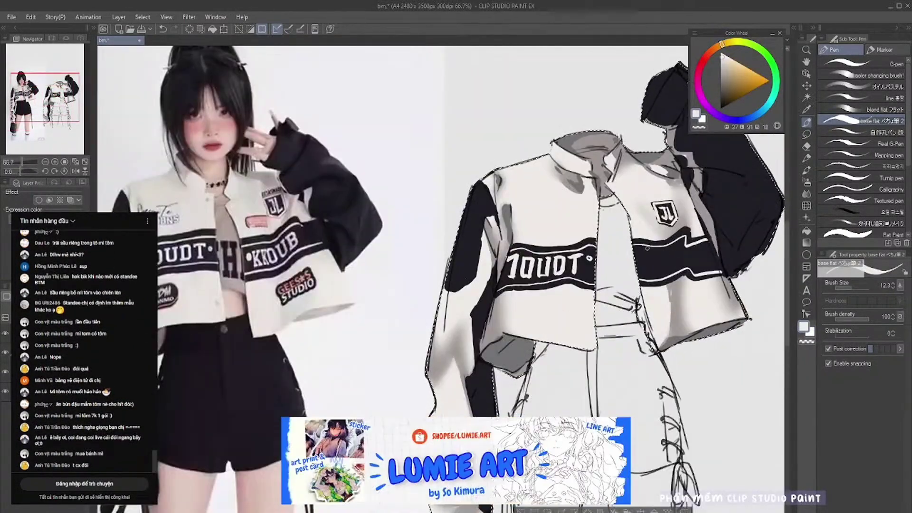
Step: Hand-letter an off-white dot followed by "KKOU" on the navy band of the other front panel, below the shield patch
{"action": "scroll", "coordinate": [647, 247], "scroll_direction": "up", "scroll_amount": 5}
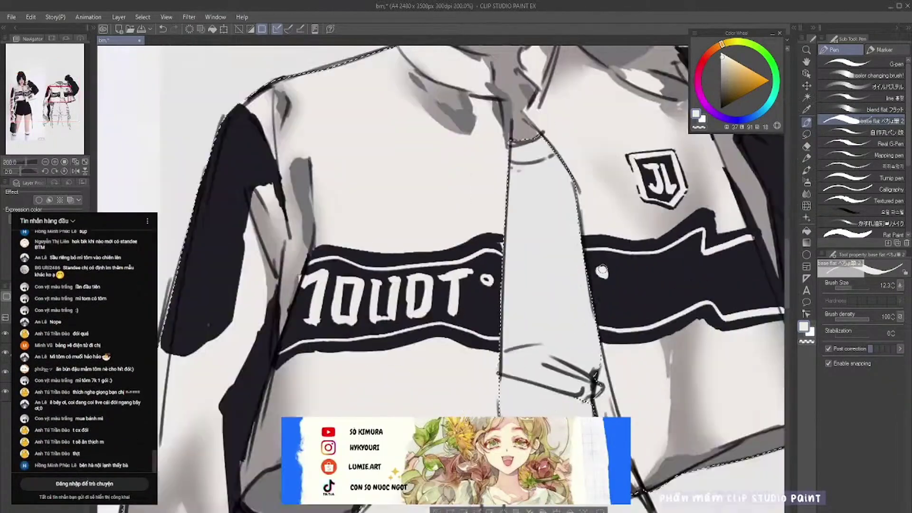
{"action": "scroll", "coordinate": [631, 293], "scroll_direction": "down", "scroll_amount": 3}
{"action": "scroll", "coordinate": [631, 293], "scroll_direction": "up", "scroll_amount": 2}
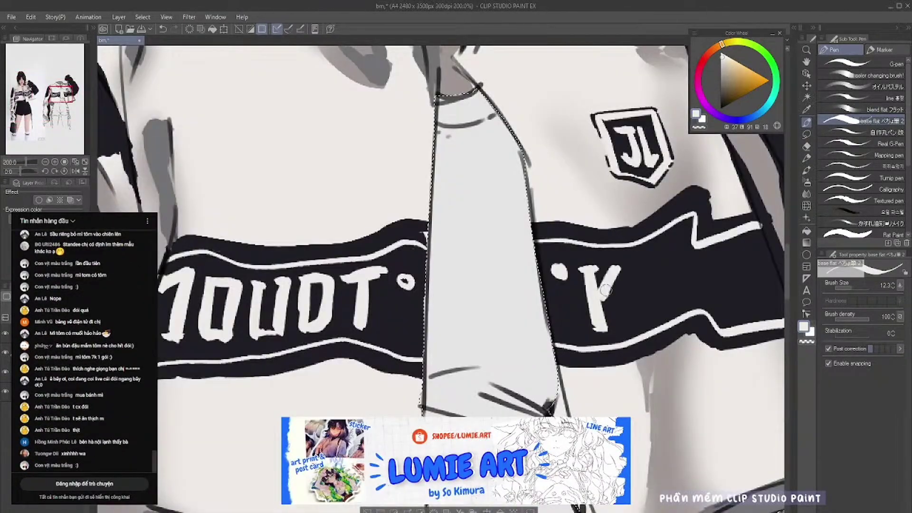
{"action": "scroll", "coordinate": [624, 316], "scroll_direction": "down", "scroll_amount": 2}
{"action": "scroll", "coordinate": [609, 277], "scroll_direction": "up", "scroll_amount": 2}
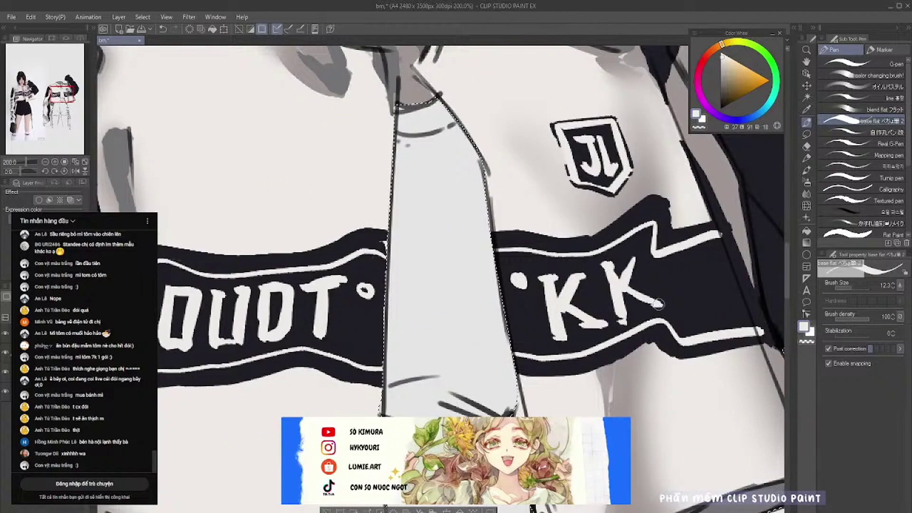
{"action": "scroll", "coordinate": [658, 303], "scroll_direction": "down", "scroll_amount": 2}
{"action": "scroll", "coordinate": [658, 303], "scroll_direction": "up", "scroll_amount": 2}
{"action": "left_click_drag", "start_coordinate": [663, 269], "coordinate": [703, 252]}
{"action": "scroll", "coordinate": [695, 269], "scroll_direction": "down", "scroll_amount": 2}
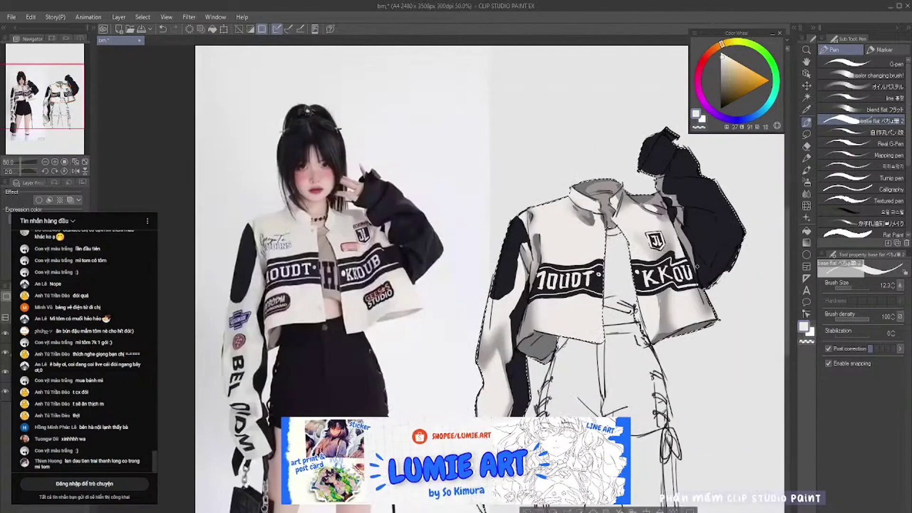
{"action": "scroll", "coordinate": [597, 263], "scroll_direction": "up", "scroll_amount": 2}
{"action": "scroll", "coordinate": [597, 263], "scroll_direction": "down", "scroll_amount": 2}
Step: Paint a small pink rectangular patch beside the shield patch and mark its lettering with off-white strokes
{"action": "scroll", "coordinate": [597, 263], "scroll_direction": "up", "scroll_amount": 3}
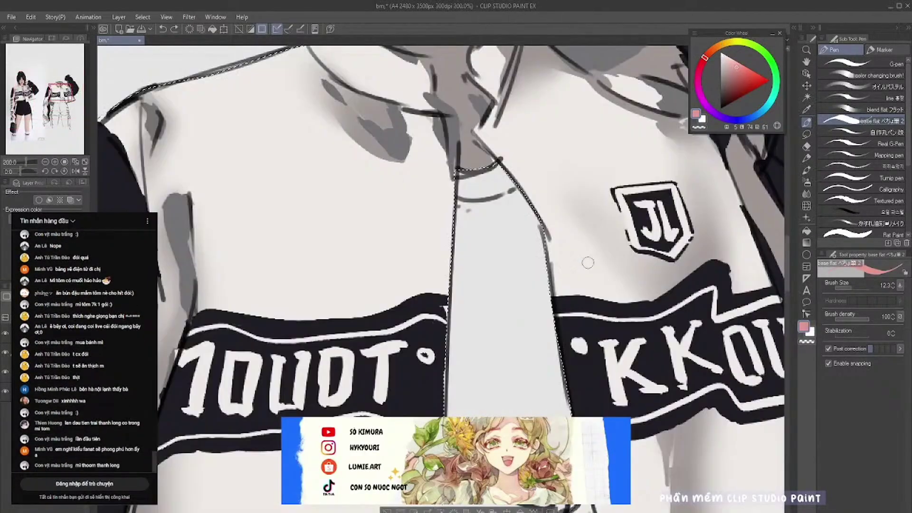
{"action": "left_click_drag", "start_coordinate": [620, 259], "coordinate": [618, 277]}
{"action": "key", "text": "x"}
{"action": "scroll", "coordinate": [575, 259], "scroll_direction": "up", "scroll_amount": 2}
{"action": "left_click_drag", "start_coordinate": [570, 259], "coordinate": [610, 259]}
{"action": "left_click_drag", "start_coordinate": [573, 271], "coordinate": [615, 269]}
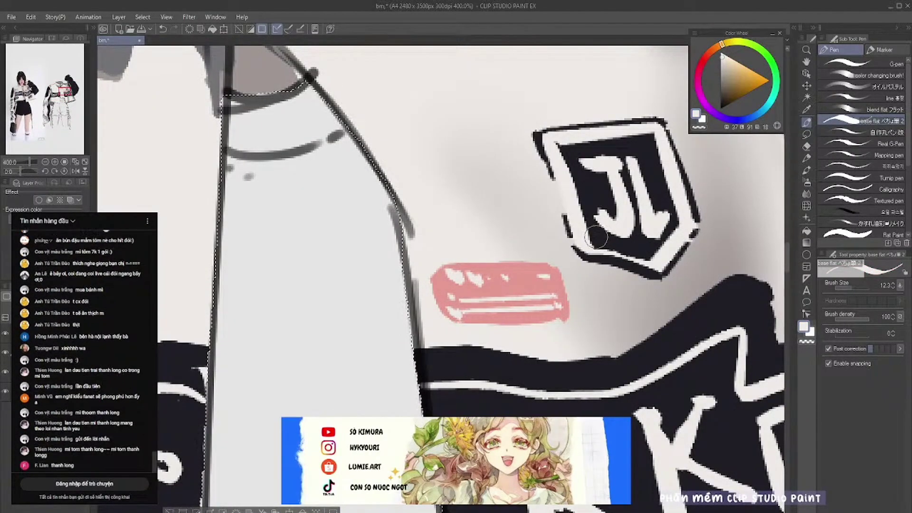
Step: Outline the pink chest patch with a darker red
{"action": "left_click", "coordinate": [704, 59]}
{"action": "left_click", "coordinate": [745, 76]}
{"action": "scroll", "coordinate": [462, 324], "scroll_direction": "down", "scroll_amount": 5}
{"action": "scroll", "coordinate": [639, 344], "scroll_direction": "up", "scroll_amount": 1}
{"action": "scroll", "coordinate": [639, 344], "scroll_direction": "down", "scroll_amount": 1}
{"action": "scroll", "coordinate": [633, 333], "scroll_direction": "up", "scroll_amount": 1}
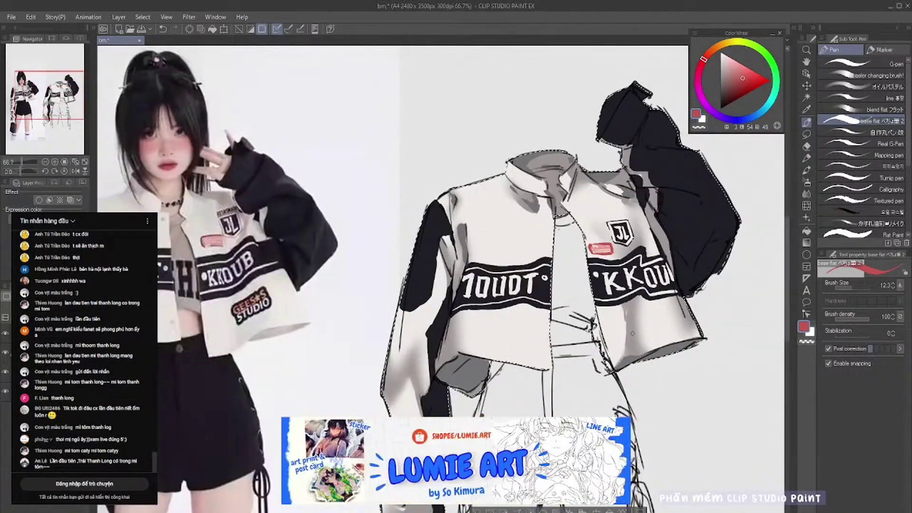
Step: Paint a navy patch under the "KKOU" band, lettered "GEES*S" in red and "STUDIO" in off-white
{"action": "scroll", "coordinate": [632, 333], "scroll_direction": "up", "scroll_amount": 1}
{"action": "scroll", "coordinate": [608, 302], "scroll_direction": "down", "scroll_amount": 1}
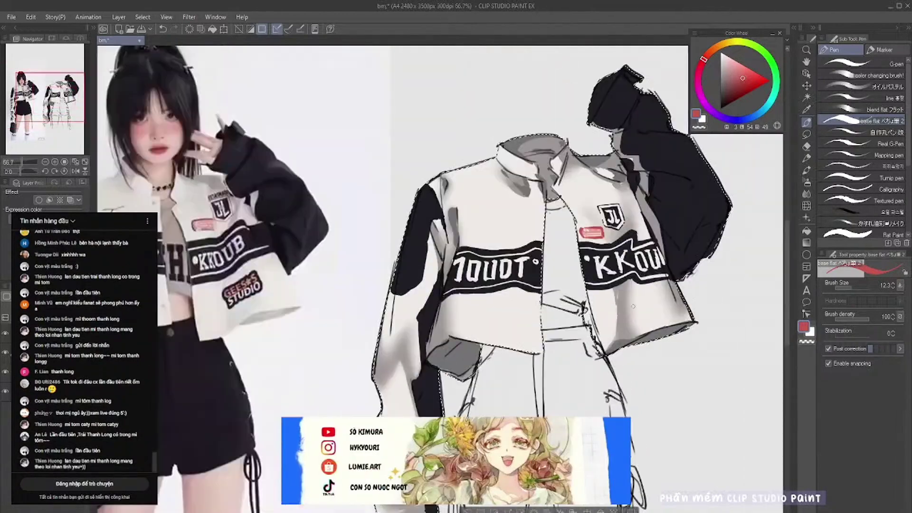
{"action": "scroll", "coordinate": [608, 302], "scroll_direction": "up", "scroll_amount": 1}
{"action": "scroll", "coordinate": [608, 302], "scroll_direction": "down", "scroll_amount": 1}
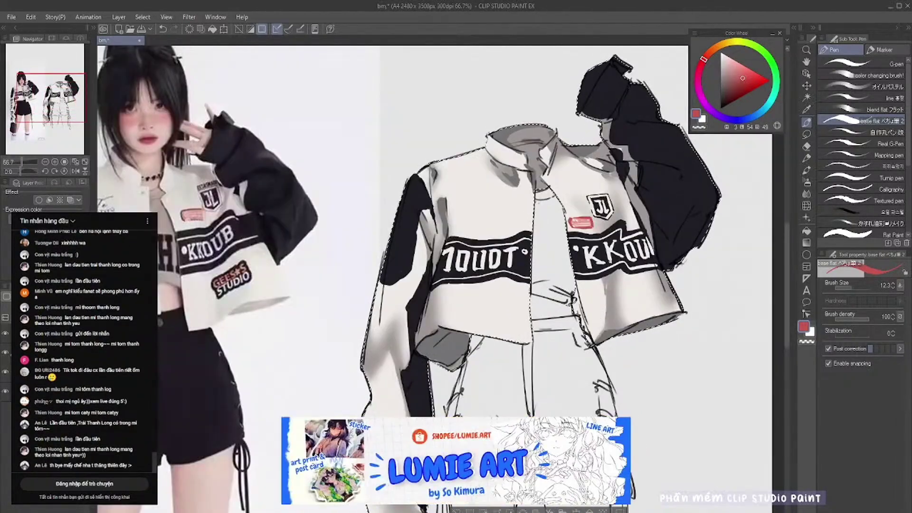
{"action": "scroll", "coordinate": [631, 403], "scroll_direction": "up", "scroll_amount": 1}
{"action": "left_click_drag", "start_coordinate": [630, 403], "coordinate": [692, 408]}
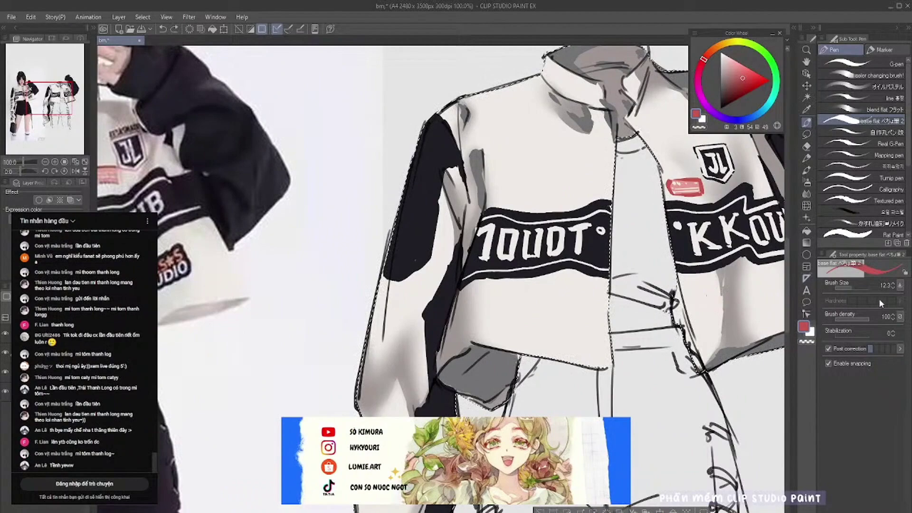
{"action": "left_click", "coordinate": [848, 286]}
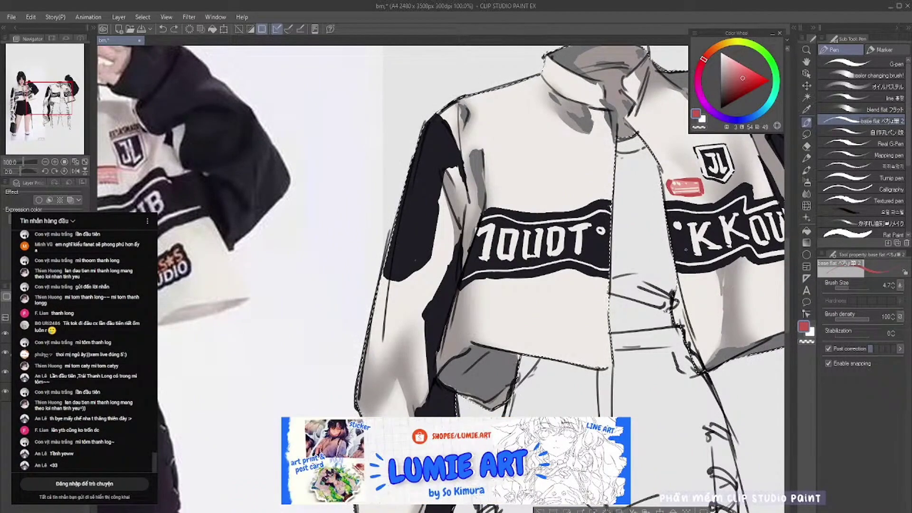
{"action": "mouse_move", "coordinate": [709, 299]}
{"action": "left_mouse_down"}
{"action": "mouse_move", "coordinate": [715, 310]}
{"action": "mouse_move", "coordinate": [768, 304]}
{"action": "mouse_move", "coordinate": [766, 295]}
{"action": "mouse_move", "coordinate": [710, 306]}
{"action": "mouse_move", "coordinate": [726, 295]}
{"action": "mouse_move", "coordinate": [767, 296]}
{"action": "mouse_move", "coordinate": [730, 309]}
{"action": "mouse_move", "coordinate": [772, 301]}
{"action": "mouse_move", "coordinate": [778, 277]}
{"action": "left_mouse_up"}
{"action": "left_click", "coordinate": [684, 186], "text": "alt"}
{"action": "left_click", "coordinate": [892, 284]}
{"action": "left_click", "coordinate": [741, 335], "text": "alt"}
{"action": "key", "text": "ctrl+0"}
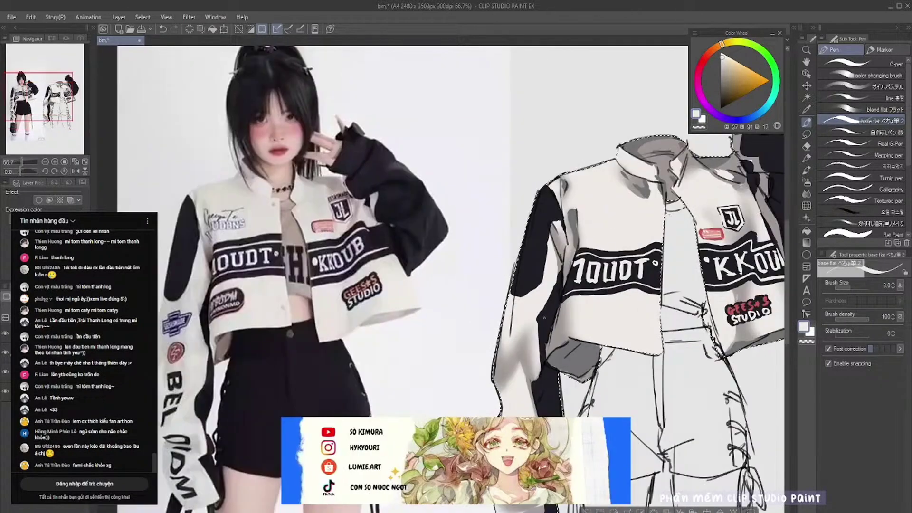
Step: Paint a navy oval patch under the "1OUDT" band and fill it with off-white scribbled lettering and an inner border
{"action": "key", "text": "ctrl+alt+0"}
{"action": "scroll", "coordinate": [565, 325], "scroll_direction": "up", "scroll_amount": 1}
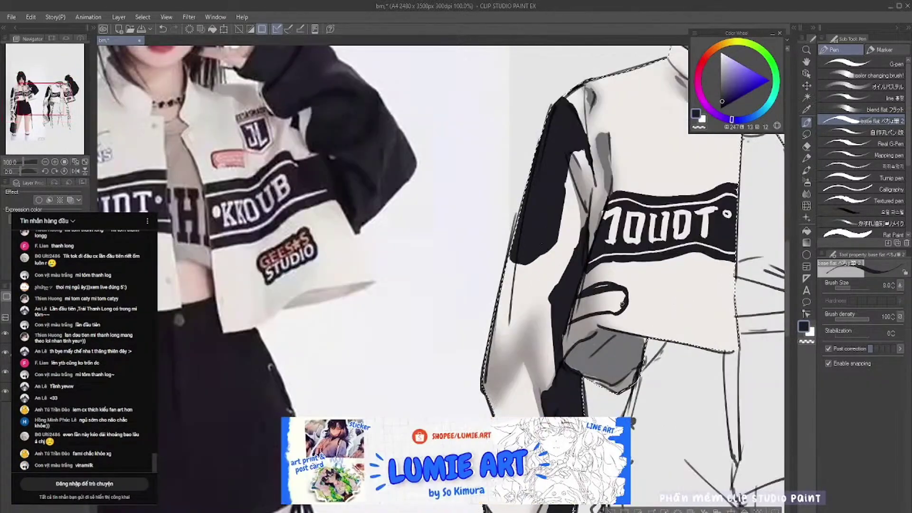
{"action": "left_click_drag", "start_coordinate": [490, 403], "coordinate": [556, 404]}
{"action": "key", "text": "x"}
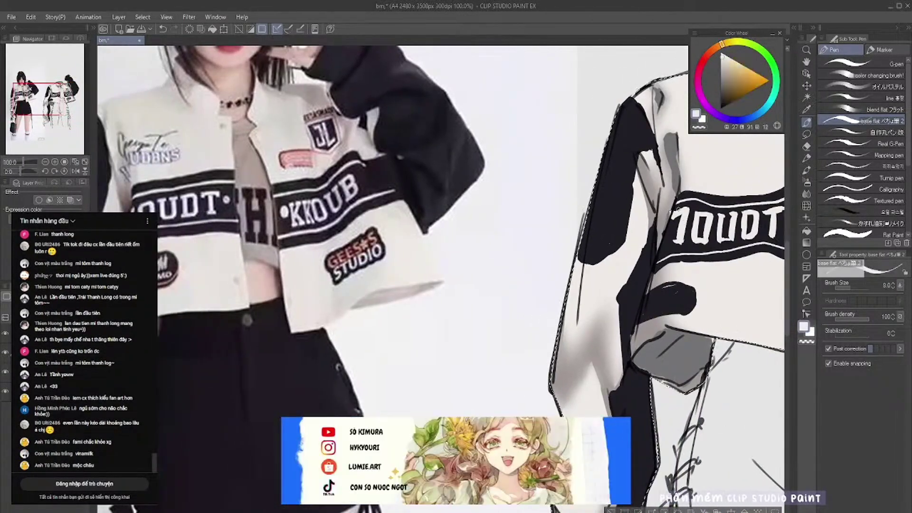
{"action": "left_click_drag", "start_coordinate": [676, 291], "coordinate": [693, 303]}
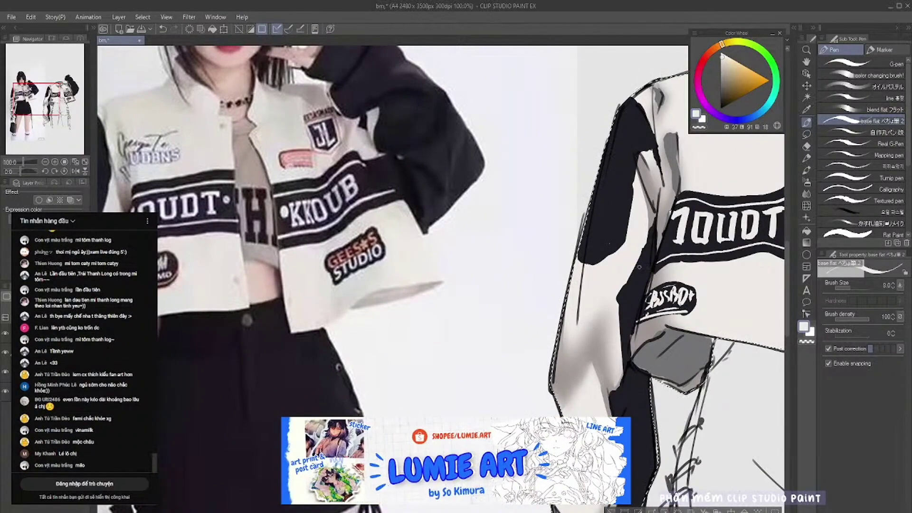
Step: Paint a bright blue-violet patch on the cream part of the lowered sleeve and carve its lettering in off-white
{"action": "key", "text": "x"}
{"action": "scroll", "coordinate": [442, 278], "scroll_direction": "down", "scroll_amount": 3}
{"action": "scroll", "coordinate": [442, 278], "scroll_direction": "up", "scroll_amount": 3}
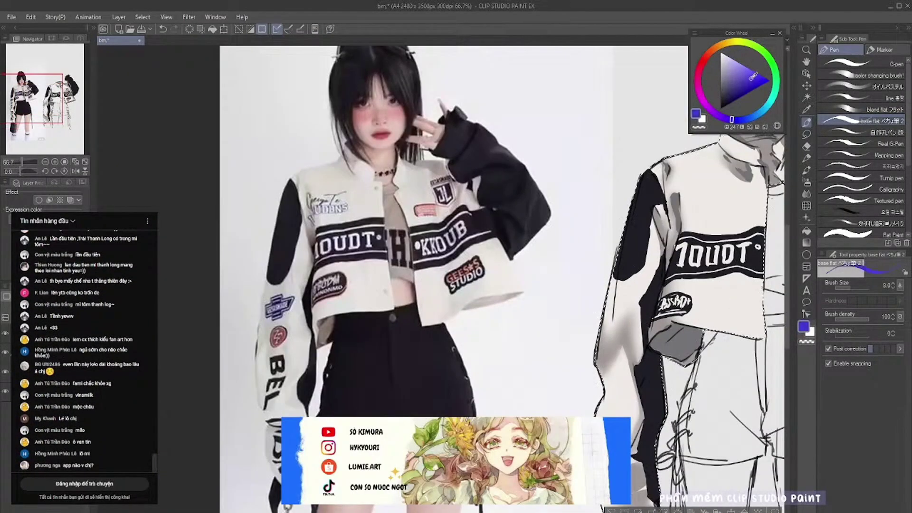
{"action": "left_click", "coordinate": [750, 79]}
{"action": "mouse_move", "coordinate": [608, 304]}
{"action": "left_mouse_down"}
{"action": "mouse_move", "coordinate": [627, 296]}
{"action": "mouse_move", "coordinate": [602, 309]}
{"action": "left_mouse_up"}
{"action": "scroll", "coordinate": [626, 267], "scroll_direction": "down", "scroll_amount": 2}
{"action": "scroll", "coordinate": [626, 268], "scroll_direction": "up", "scroll_amount": 2}
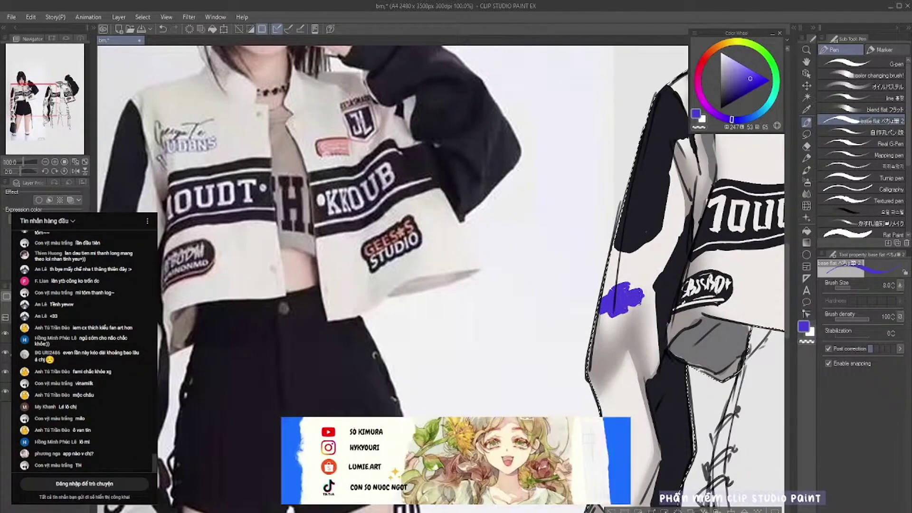
{"action": "key", "text": "x"}
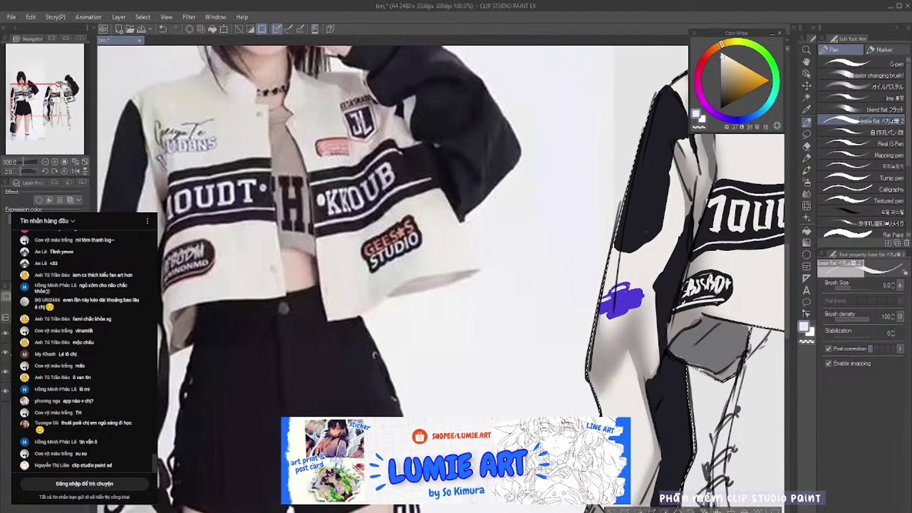
{"action": "scroll", "coordinate": [411, 316], "scroll_direction": "down", "scroll_amount": 2}
{"action": "scroll", "coordinate": [411, 316], "scroll_direction": "up", "scroll_amount": 2}
Step: Paint a round red patch below the blue one on the sleeve, with a dark outline and an off-white mark inside
{"action": "scroll", "coordinate": [411, 316], "scroll_direction": "down", "scroll_amount": 1}
{"action": "scroll", "coordinate": [578, 299], "scroll_direction": "up", "scroll_amount": 3}
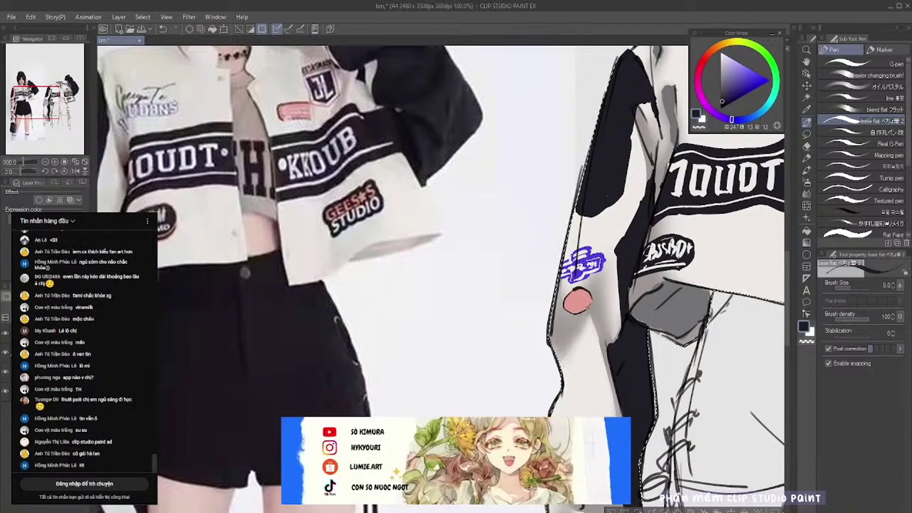
{"action": "left_click_drag", "start_coordinate": [625, 258], "coordinate": [646, 247]}
{"action": "left_click_drag", "start_coordinate": [592, 284], "coordinate": [601, 297]}
{"action": "key", "text": "x"}
{"action": "scroll", "coordinate": [436, 297], "scroll_direction": "down", "scroll_amount": 3}
{"action": "scroll", "coordinate": [436, 297], "scroll_direction": "up", "scroll_amount": 3}
{"action": "scroll", "coordinate": [436, 298], "scroll_direction": "down", "scroll_amount": 1}
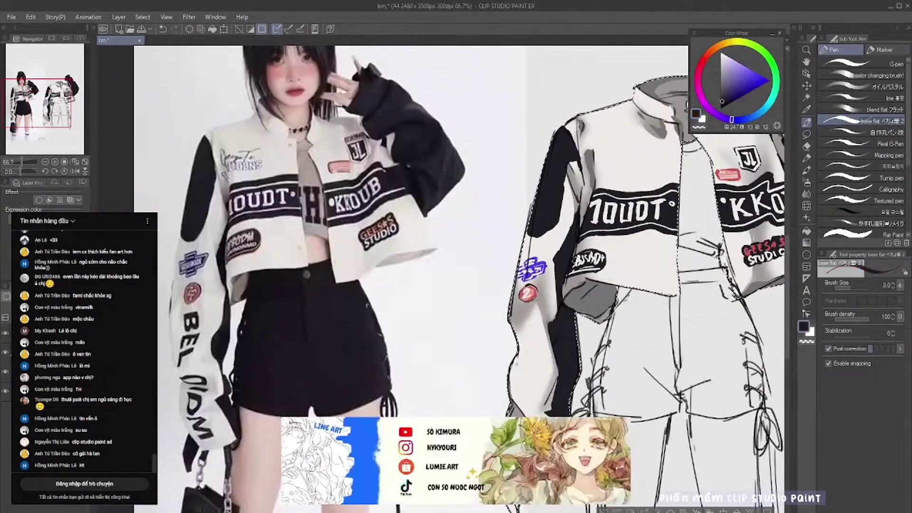
Step: Hand-letter "BEL OIDM" in navy along the cream part of the lowered sleeve with a size 10.7 brush
{"action": "scroll", "coordinate": [537, 285], "scroll_direction": "up", "scroll_amount": 1}
{"action": "mouse_move", "coordinate": [532, 288]}
{"action": "left_mouse_down"}
{"action": "mouse_move", "coordinate": [542, 298]}
{"action": "mouse_move", "coordinate": [583, 267]}
{"action": "mouse_move", "coordinate": [556, 238]}
{"action": "left_mouse_up"}
{"action": "mouse_move", "coordinate": [433, 183]}
{"action": "left_mouse_down"}
{"action": "mouse_move", "coordinate": [446, 193]}
{"action": "mouse_move", "coordinate": [500, 179]}
{"action": "mouse_move", "coordinate": [513, 192]}
{"action": "mouse_move", "coordinate": [547, 180]}
{"action": "left_mouse_up"}
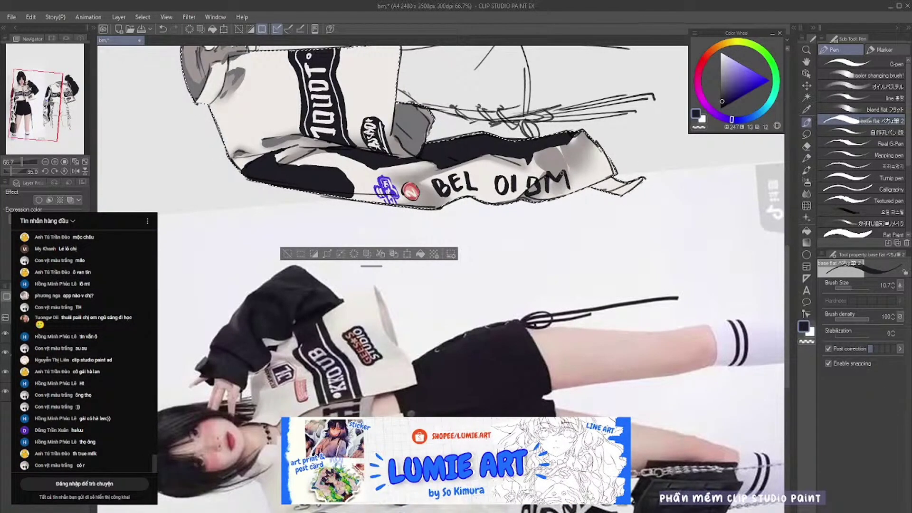
{"action": "left_click_drag", "start_coordinate": [570, 266], "coordinate": [494, 333]}
{"action": "left_click_drag", "start_coordinate": [561, 285], "coordinate": [595, 256]}
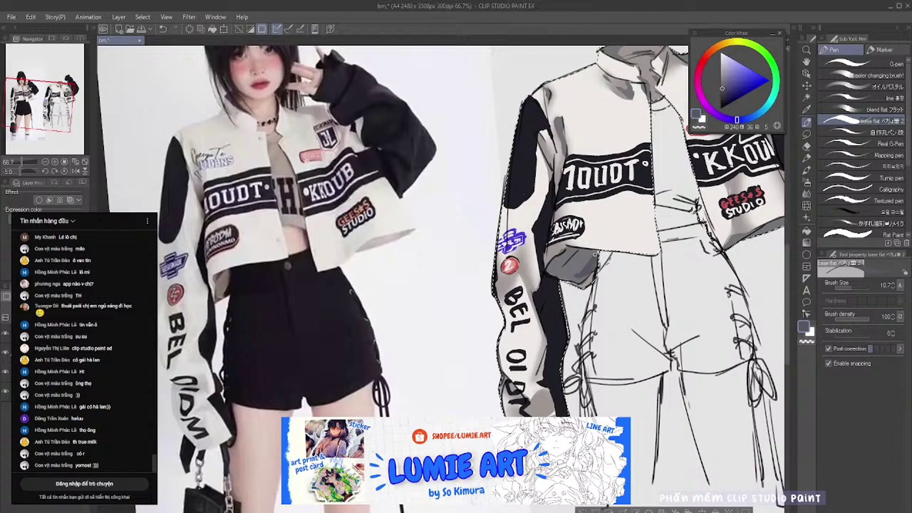
Step: Paint dark navy fold shadows over both navy sleeve sections with a size 42.5 brush
{"action": "left_click_drag", "start_coordinate": [573, 254], "coordinate": [528, 280]}
{"action": "key", "text": "ctrl+minus"}
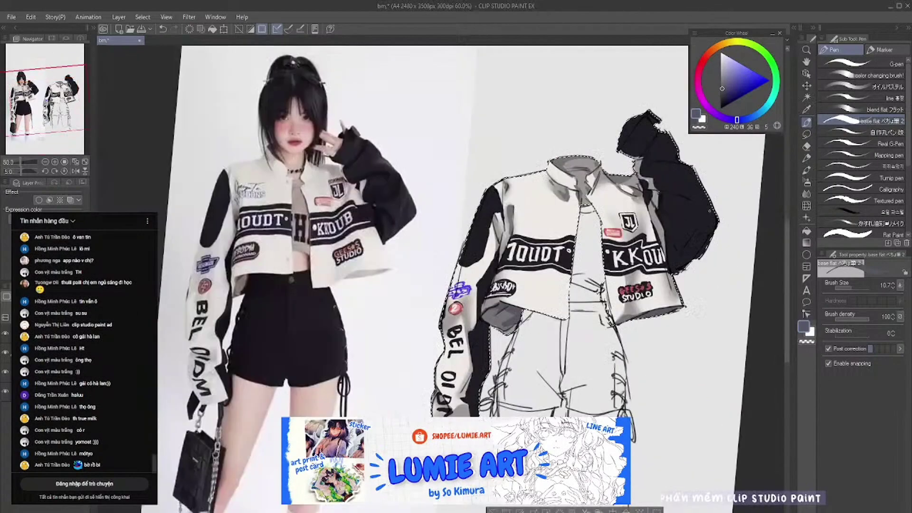
{"action": "left_click", "coordinate": [857, 282]}
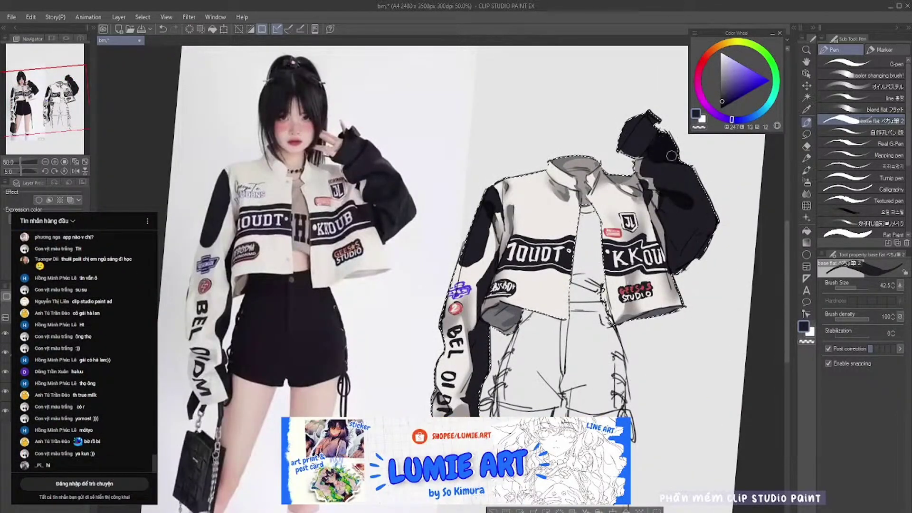
{"action": "left_click_drag", "start_coordinate": [671, 142], "coordinate": [626, 149]}
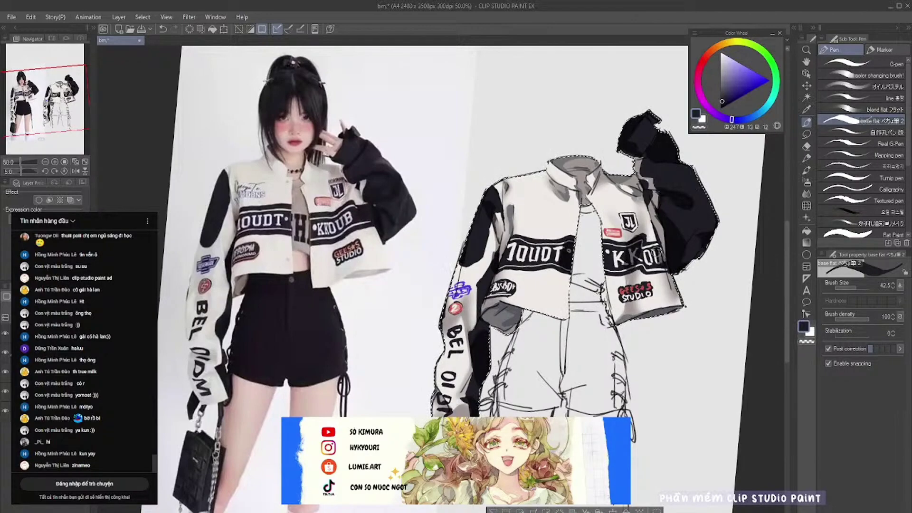
{"action": "left_click_drag", "start_coordinate": [516, 326], "coordinate": [485, 310]}
Step: Soften the sleeve fold shadows with the Blur tool and deepen them with a darker navy
{"action": "key", "text": "j"}
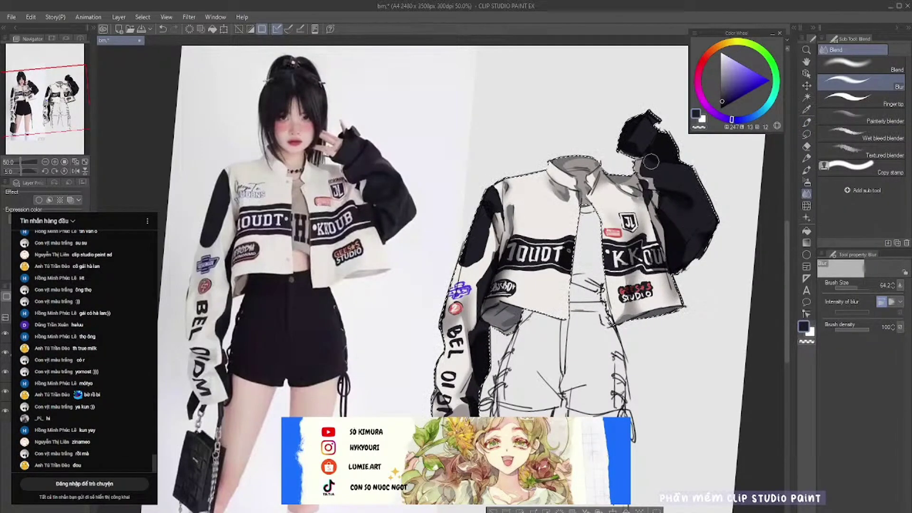
{"action": "key", "text": "p"}
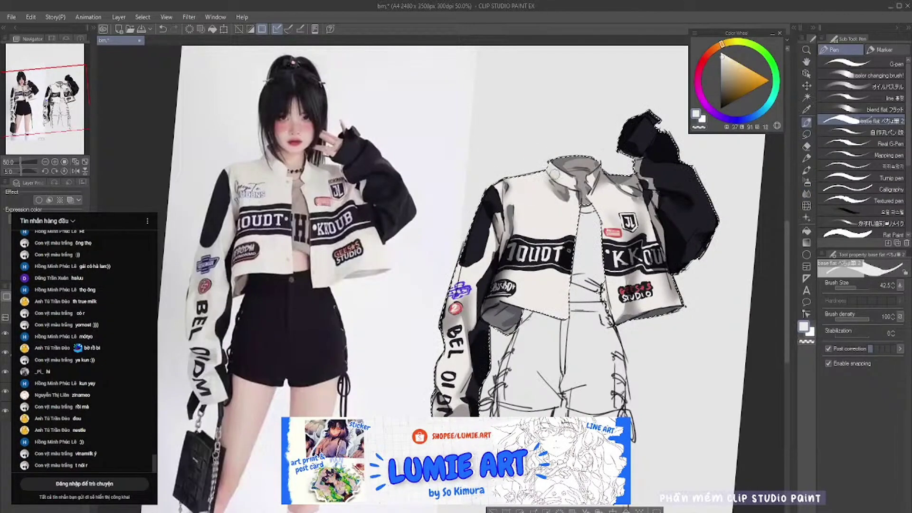
{"action": "key", "text": "j"}
{"action": "left_click", "coordinate": [806, 124]}
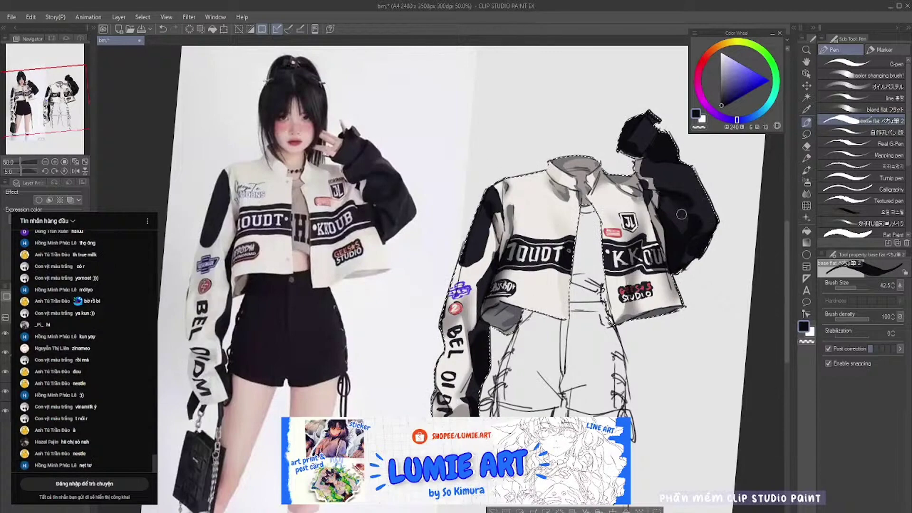
Step: Touch up the jacket's cream areas with sampled off-white using a size 42.5 brush and blend them with the Blur tool
{"action": "left_click", "coordinate": [511, 299], "text": "alt"}
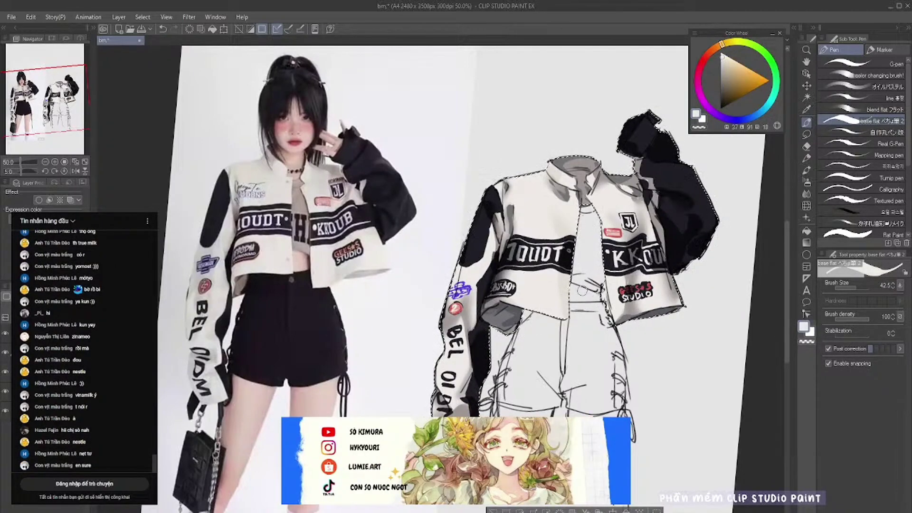
{"action": "scroll", "coordinate": [582, 291], "scroll_direction": "up", "scroll_amount": 5}
{"action": "scroll", "coordinate": [582, 291], "scroll_direction": "down", "scroll_amount": 6}
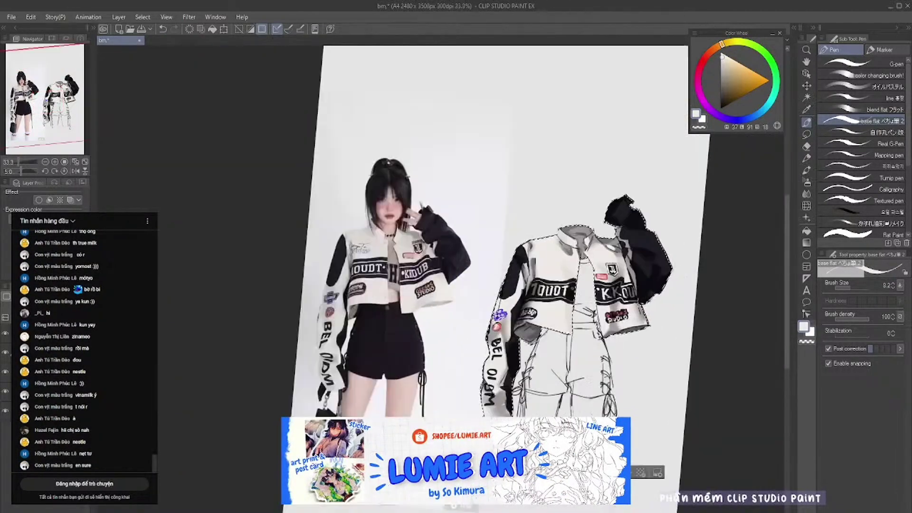
{"action": "scroll", "coordinate": [513, 399], "scroll_direction": "up", "scroll_amount": 1}
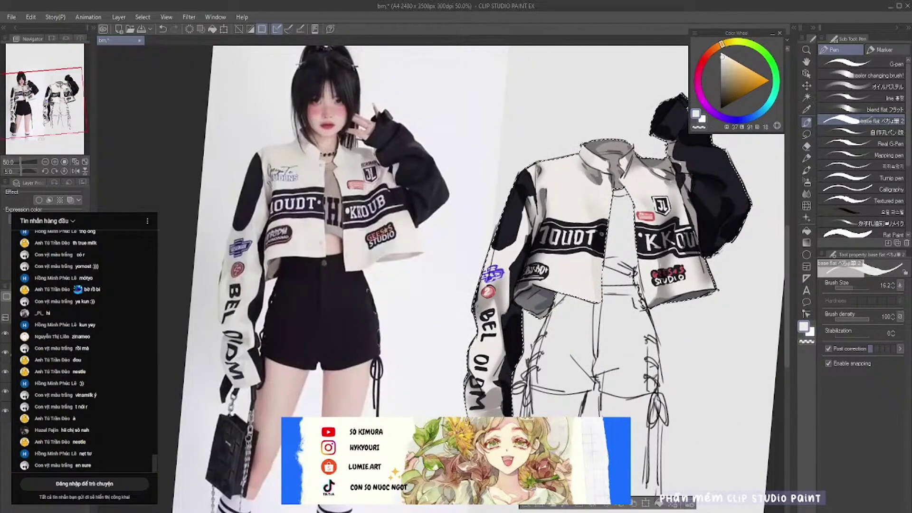
{"action": "key", "text": "bracketright"}
{"action": "key", "text": "bracketright"}
{"action": "key", "text": "bracketright"}
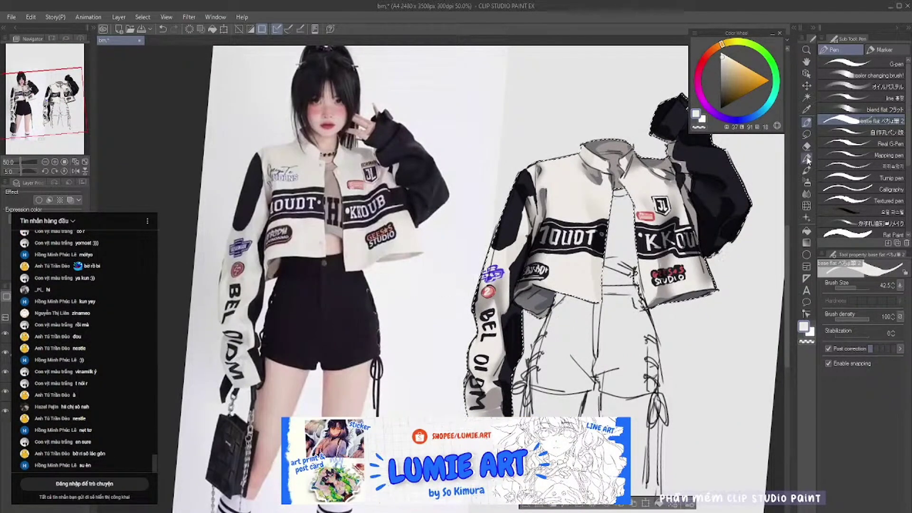
{"action": "key", "text": "j"}
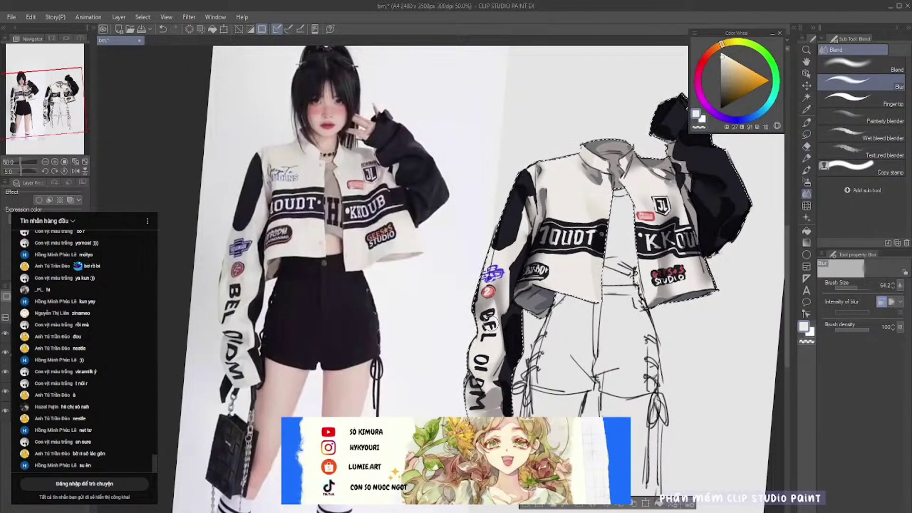
{"action": "scroll", "coordinate": [492, 323], "scroll_direction": "down", "scroll_amount": 1}
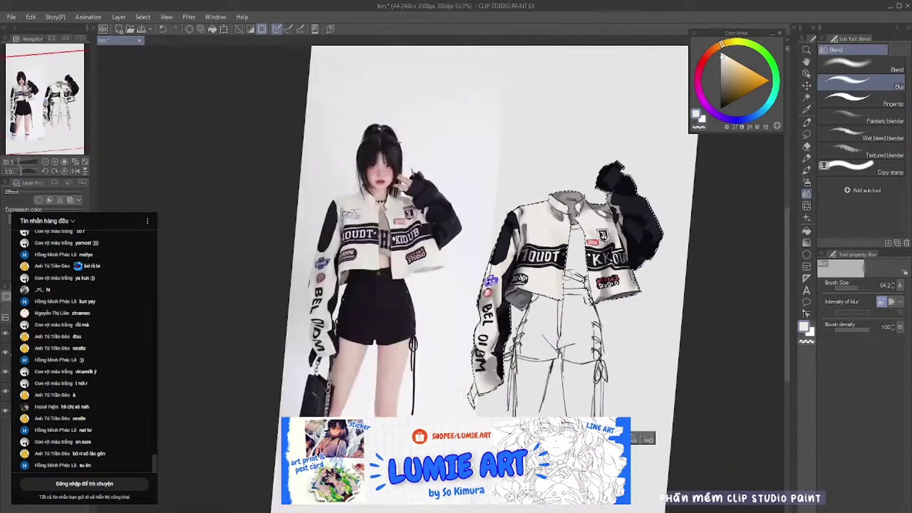
Step: Hand-letter the navy script line above the front band, on the chest panel beside the lowered sleeve, with a size 7.1 brush
{"action": "scroll", "coordinate": [440, 289], "scroll_direction": "up", "scroll_amount": 1}
{"action": "key", "text": "p"}
{"action": "scroll", "coordinate": [441, 289], "scroll_direction": "up", "scroll_amount": 1}
{"action": "mouse_move", "coordinate": [600, 213]}
{"action": "left_mouse_down"}
{"action": "mouse_move", "coordinate": [609, 229]}
{"action": "mouse_move", "coordinate": [633, 228]}
{"action": "left_mouse_up"}
{"action": "scroll", "coordinate": [621, 256], "scroll_direction": "up", "scroll_amount": 1}
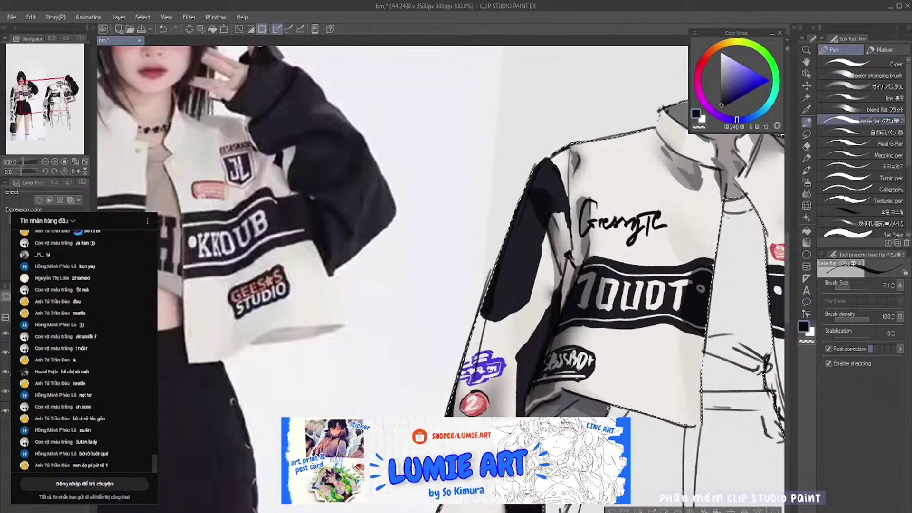
Step: Add a second line of navy block letters under the chest script and detail them with off-white
{"action": "scroll", "coordinate": [620, 256], "scroll_direction": "down", "scroll_amount": 1}
{"action": "mouse_move", "coordinate": [607, 245]}
{"action": "left_mouse_down"}
{"action": "mouse_move", "coordinate": [635, 252]}
{"action": "mouse_move", "coordinate": [644, 243]}
{"action": "mouse_move", "coordinate": [653, 257]}
{"action": "mouse_move", "coordinate": [581, 248]}
{"action": "mouse_move", "coordinate": [594, 270]}
{"action": "left_mouse_up"}
{"action": "scroll", "coordinate": [634, 245], "scroll_direction": "up", "scroll_amount": 2}
{"action": "key", "text": "x"}
{"action": "left_click_drag", "start_coordinate": [612, 257], "coordinate": [619, 272]}
{"action": "scroll", "coordinate": [641, 248], "scroll_direction": "down", "scroll_amount": 4}
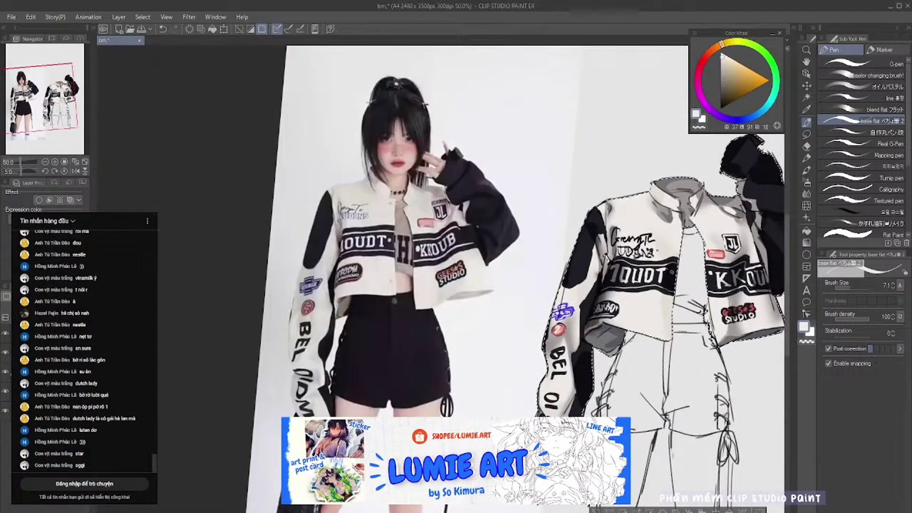
Step: Add a soft off-white highlight along the upper edge of the raised navy sleeve
{"action": "left_click", "coordinate": [807, 135]}
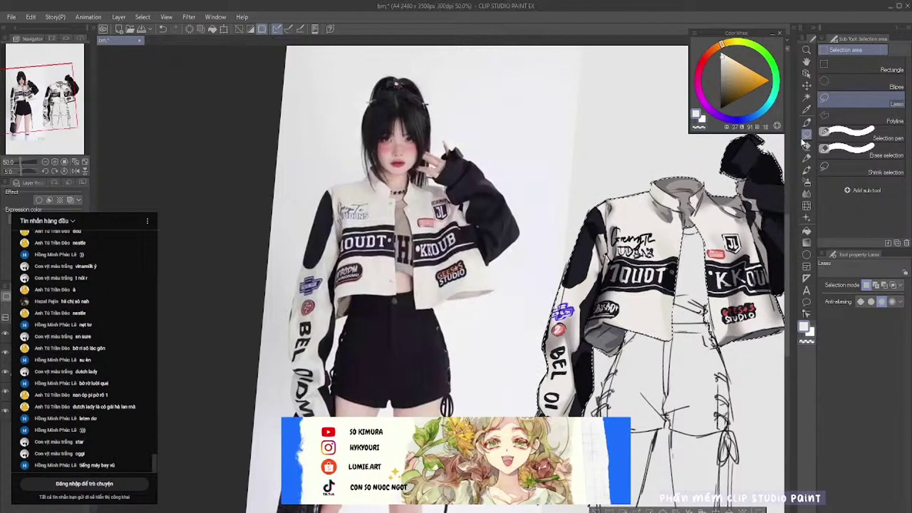
{"action": "scroll", "coordinate": [678, 190], "scroll_direction": "down", "scroll_amount": 1}
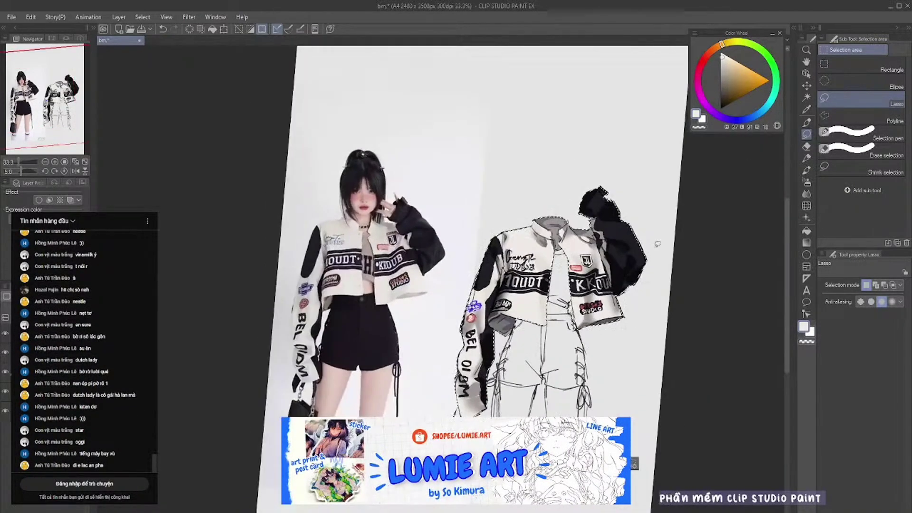
{"action": "scroll", "coordinate": [678, 190], "scroll_direction": "up", "scroll_amount": 2}
{"action": "key", "text": "ctrl+z"}
{"action": "key", "text": "p"}
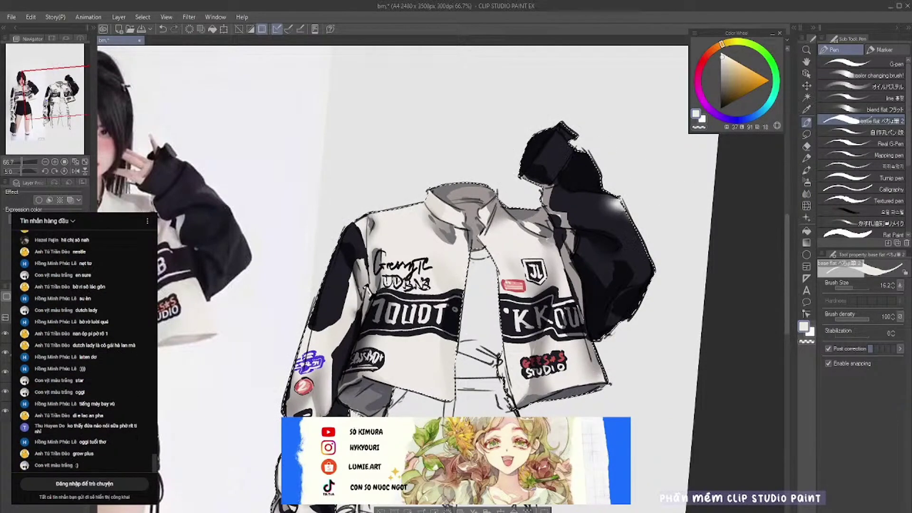
Step: Paint a grey-blue highlight on the raised sleeve's cuff with a size 16.2 brush, using a tone sampled from the sleeve highlight
{"action": "left_click", "coordinate": [613, 205], "text": "alt"}
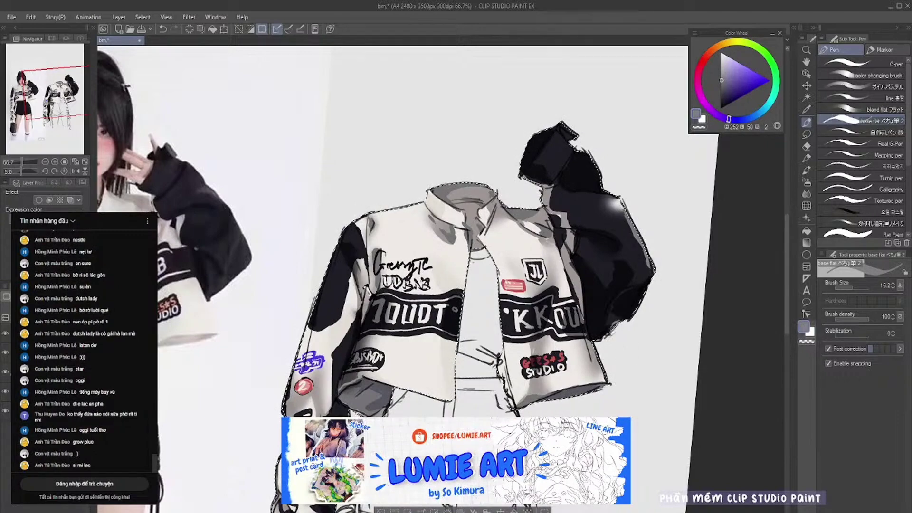
{"action": "scroll", "coordinate": [643, 216], "scroll_direction": "down", "scroll_amount": 1}
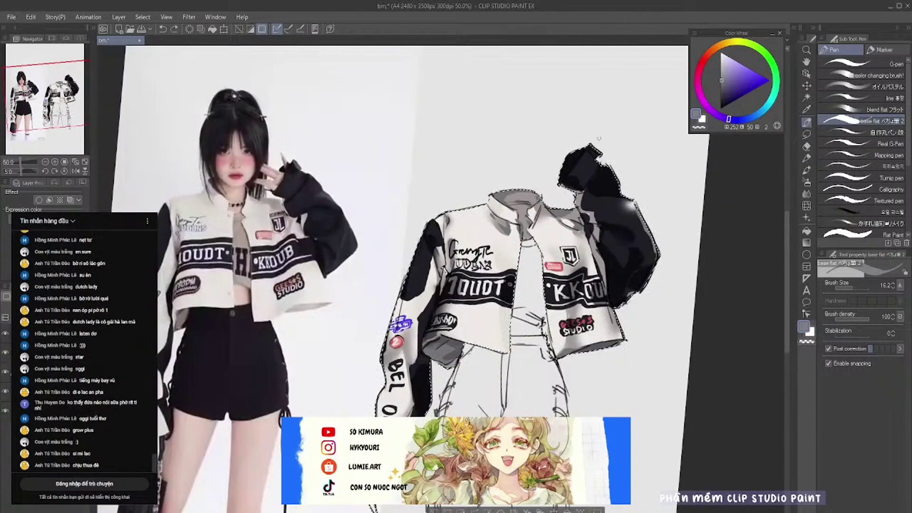
{"action": "scroll", "coordinate": [605, 139], "scroll_direction": "up", "scroll_amount": 3}
{"action": "scroll", "coordinate": [601, 202], "scroll_direction": "up", "scroll_amount": 1}
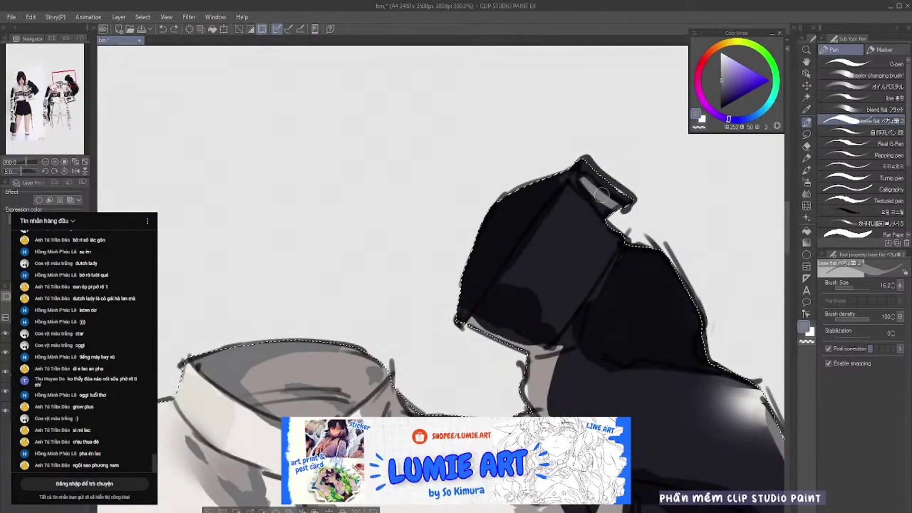
{"action": "scroll", "coordinate": [587, 183], "scroll_direction": "down", "scroll_amount": 4}
{"action": "scroll", "coordinate": [578, 249], "scroll_direction": "up", "scroll_amount": 3}
{"action": "scroll", "coordinate": [581, 233], "scroll_direction": "down", "scroll_amount": 5}
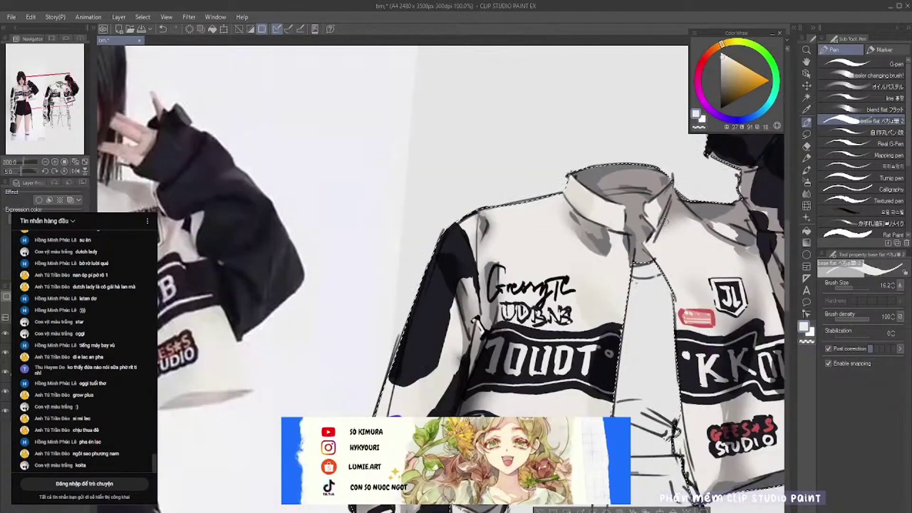
Step: Soften the shading on the jacket's cream panels with the Blur tool at size 64.2
{"action": "scroll", "coordinate": [618, 214], "scroll_direction": "up", "scroll_amount": 1}
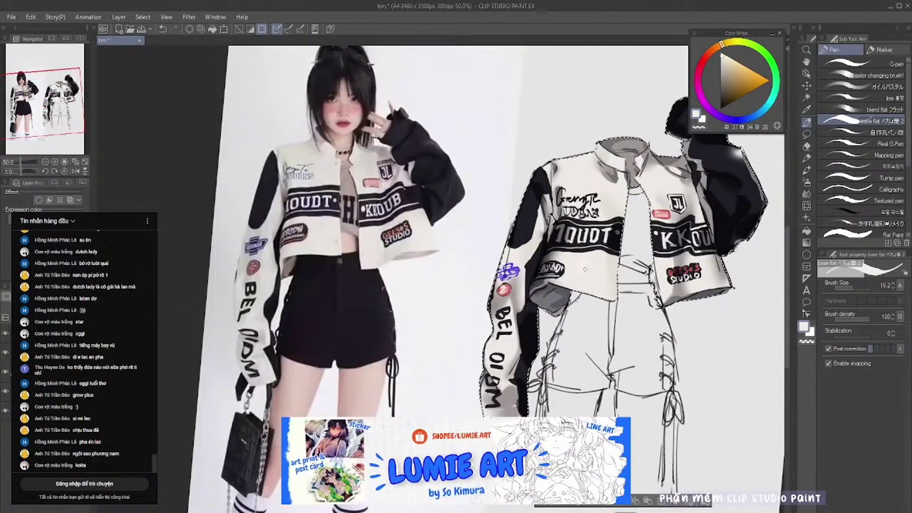
{"action": "key", "text": "j"}
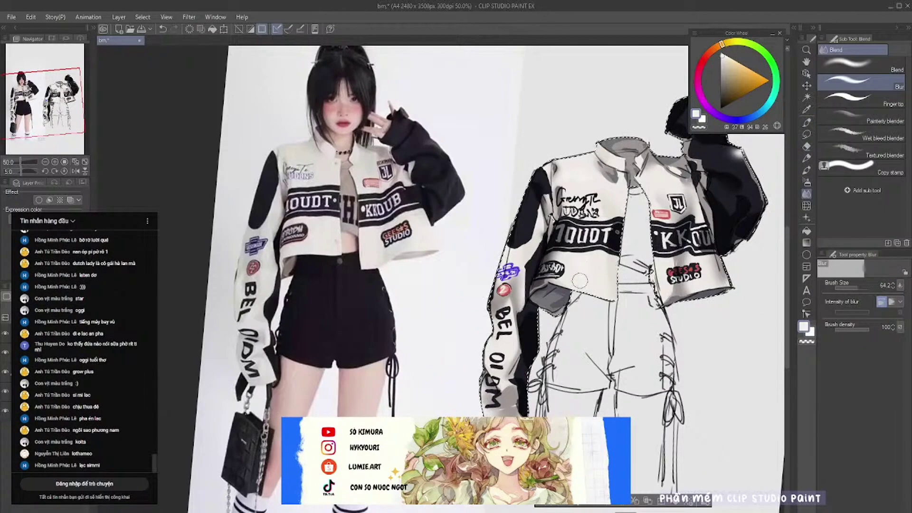
{"action": "scroll", "coordinate": [556, 267], "scroll_direction": "up", "scroll_amount": 2}
{"action": "scroll", "coordinate": [555, 267], "scroll_direction": "down", "scroll_amount": 5}
{"action": "scroll", "coordinate": [689, 218], "scroll_direction": "up", "scroll_amount": 2}
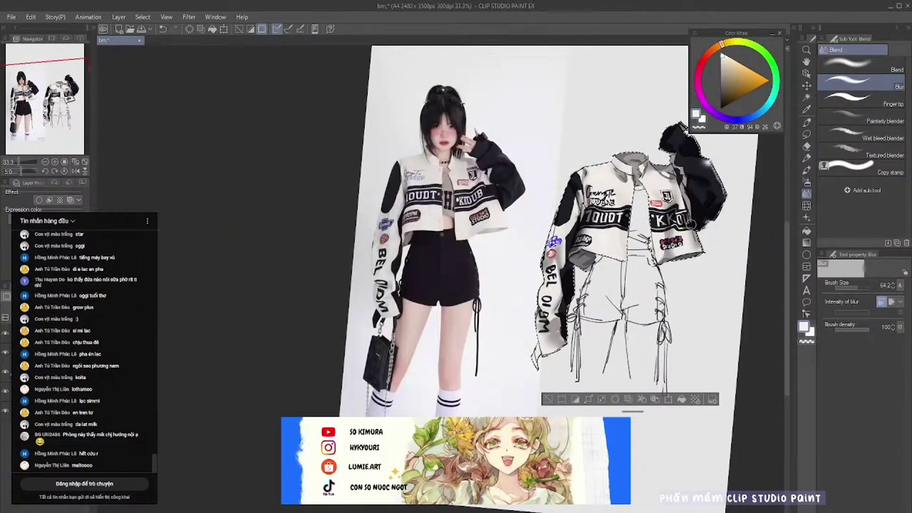
Step: Lasso the inner top between the open jacket fronts and fill it with taupe
{"action": "scroll", "coordinate": [601, 158], "scroll_direction": "up", "scroll_amount": 2}
{"action": "key", "text": "m"}
{"action": "scroll", "coordinate": [601, 158], "scroll_direction": "up", "scroll_amount": 2}
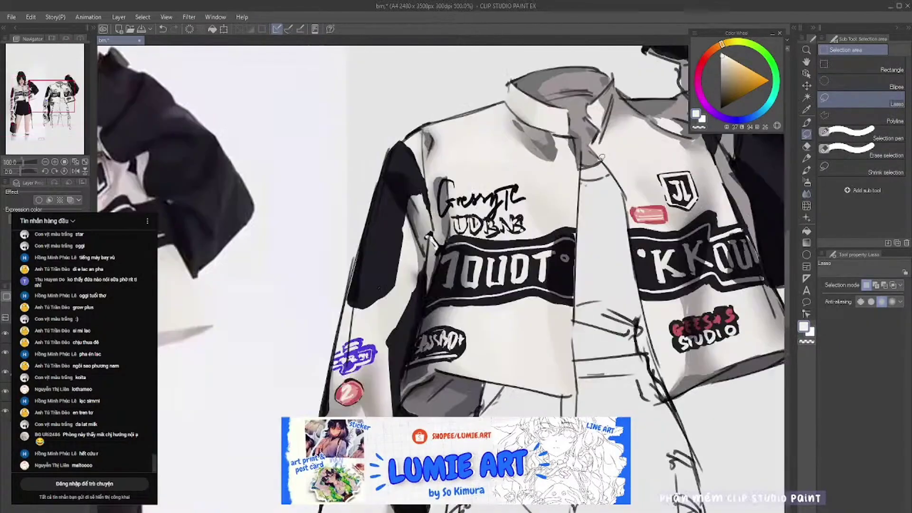
{"action": "scroll", "coordinate": [603, 185], "scroll_direction": "up", "scroll_amount": 1}
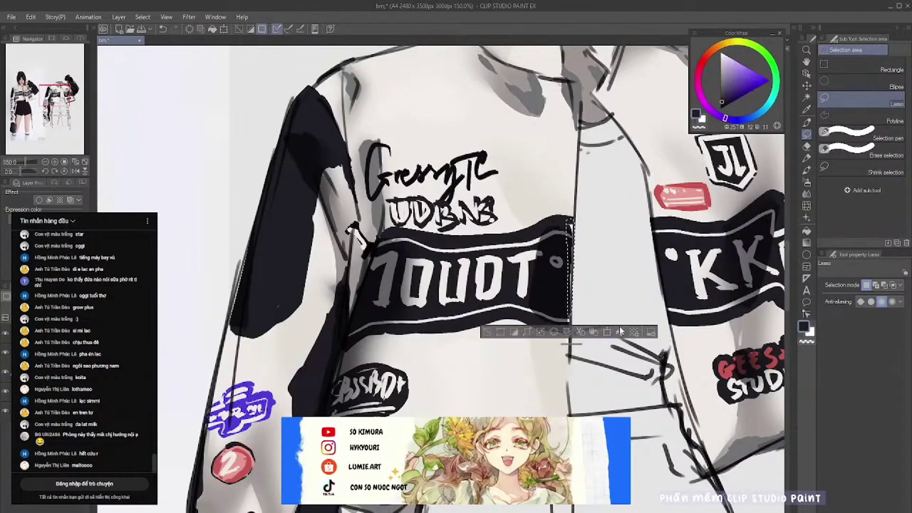
{"action": "mouse_move", "coordinate": [581, 121]}
{"action": "left_mouse_down"}
{"action": "mouse_move", "coordinate": [575, 276]}
{"action": "mouse_move", "coordinate": [589, 359]}
{"action": "mouse_move", "coordinate": [670, 365]}
{"action": "left_mouse_up"}
{"action": "left_click_drag", "start_coordinate": [631, 138], "coordinate": [589, 125]}
{"action": "scroll", "coordinate": [617, 214], "scroll_direction": "down", "scroll_amount": 3}
{"action": "key", "text": "alt+BackSpace"}
{"action": "scroll", "coordinate": [637, 266], "scroll_direction": "up", "scroll_amount": 2}
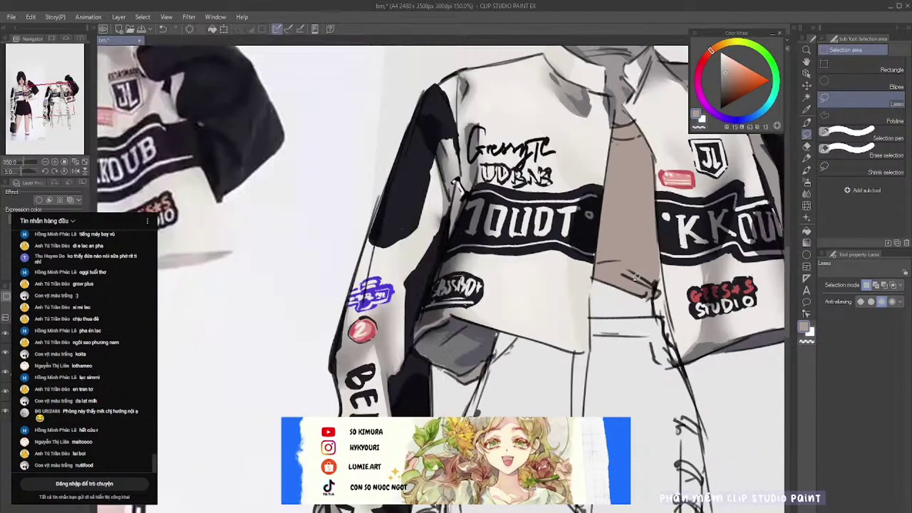
Step: Shade the inner top's folds with blurred taupe shadows and letter "SHA" across it with a size 16.2 brush
{"action": "scroll", "coordinate": [636, 277], "scroll_direction": "down", "scroll_amount": 1}
{"action": "scroll", "coordinate": [628, 242], "scroll_direction": "down", "scroll_amount": 2}
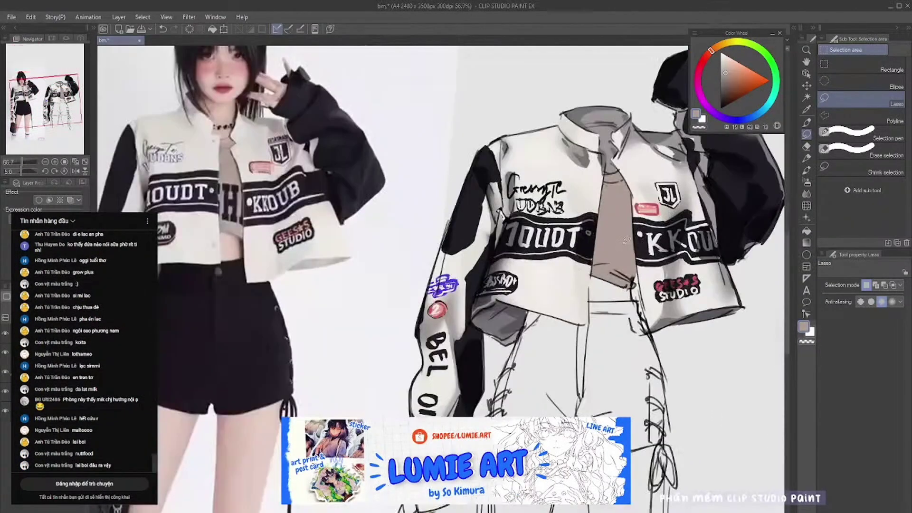
{"action": "key", "text": "p"}
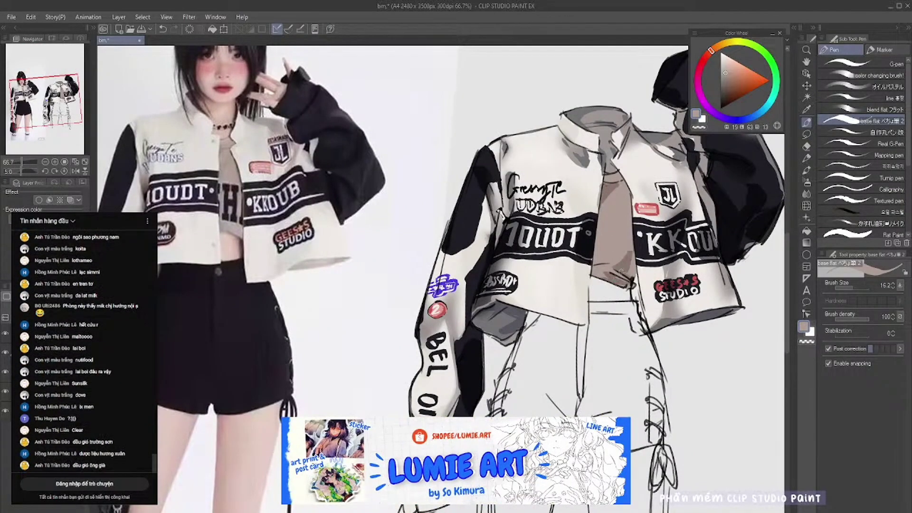
{"action": "key", "text": "j"}
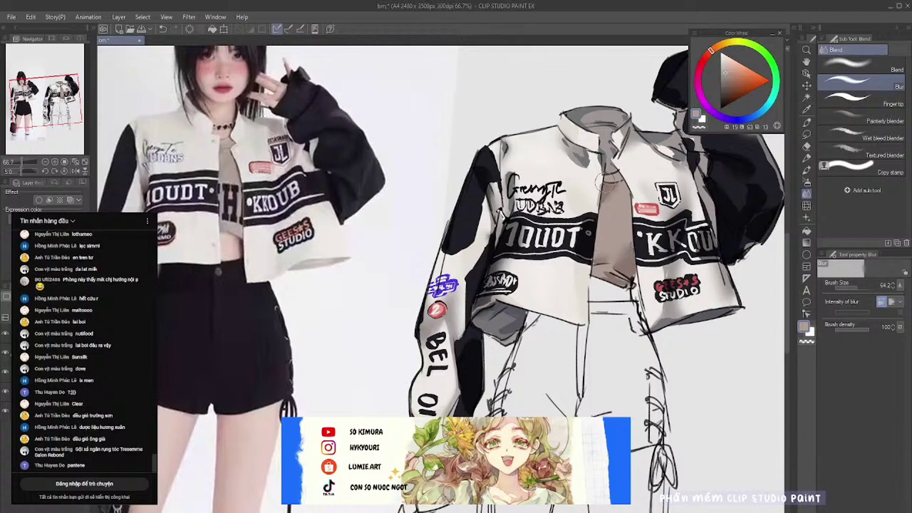
{"action": "key", "text": "p"}
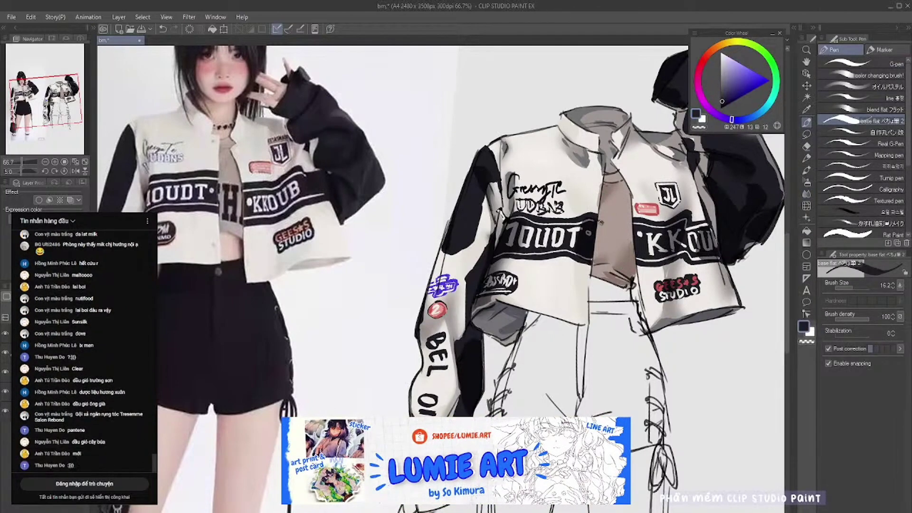
{"action": "left_click_drag", "start_coordinate": [611, 223], "coordinate": [609, 252]}
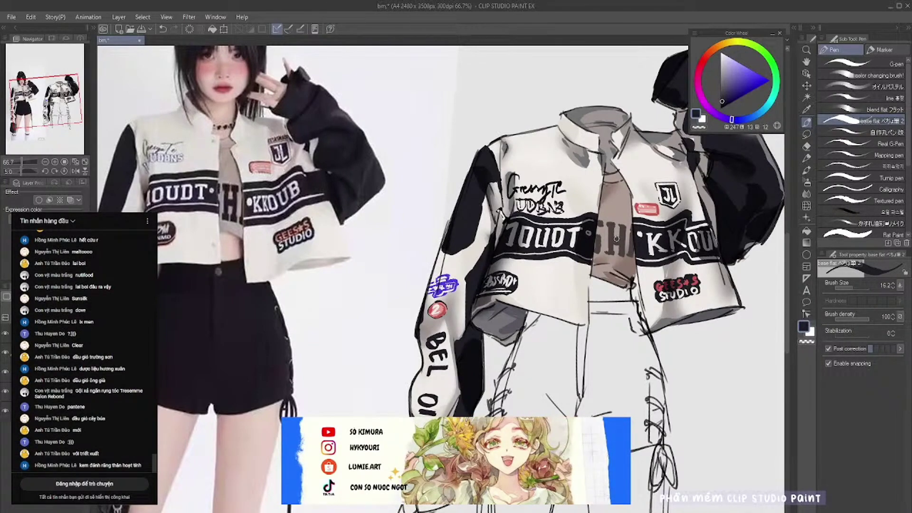
Step: Lasso the shorts' waist and the leg beside the lowered sleeve and fill them with dark navy
{"action": "key", "text": "m"}
{"action": "scroll", "coordinate": [616, 239], "scroll_direction": "down", "scroll_amount": 3}
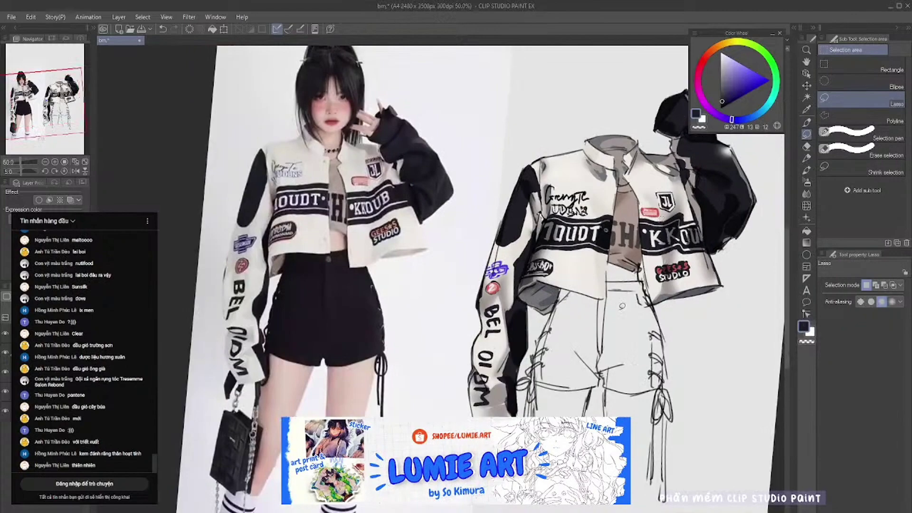
{"action": "scroll", "coordinate": [551, 295], "scroll_direction": "up", "scroll_amount": 3}
{"action": "mouse_move", "coordinate": [635, 225]}
{"action": "left_mouse_down"}
{"action": "mouse_move", "coordinate": [674, 304]}
{"action": "mouse_move", "coordinate": [556, 285]}
{"action": "mouse_move", "coordinate": [601, 250]}
{"action": "left_mouse_up"}
{"action": "scroll", "coordinate": [601, 250], "scroll_direction": "up", "scroll_amount": 2}
{"action": "key", "text": "alt+Delete"}
{"action": "key", "text": "ctrl+d"}
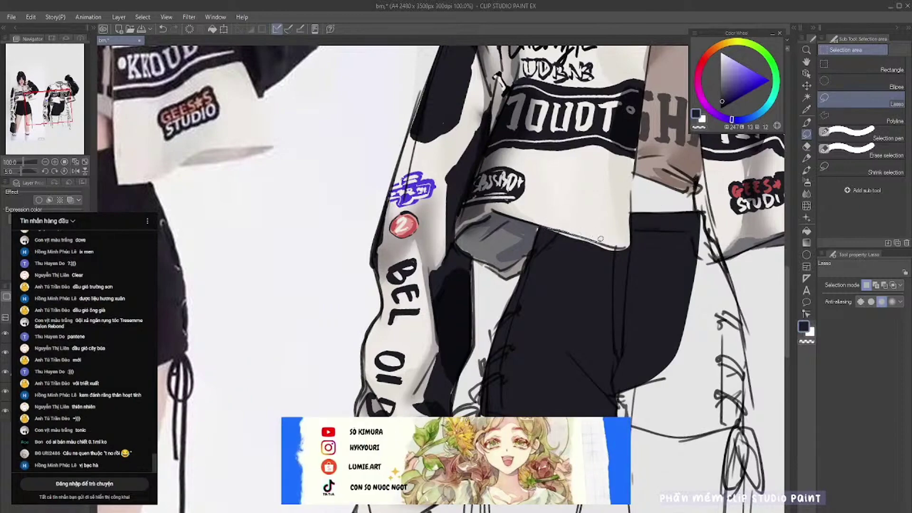
Step: Lasso the remaining outer side and hem of the other shorts leg and fill them with dark navy
{"action": "left_click_drag", "start_coordinate": [730, 270], "coordinate": [731, 271]}
{"action": "key", "text": "alt+Delete"}
{"action": "key", "text": "ctrl+d"}
{"action": "left_click_drag", "start_coordinate": [751, 403], "coordinate": [632, 442]}
{"action": "key", "text": "alt+Delete"}
{"action": "key", "text": "ctrl+d"}
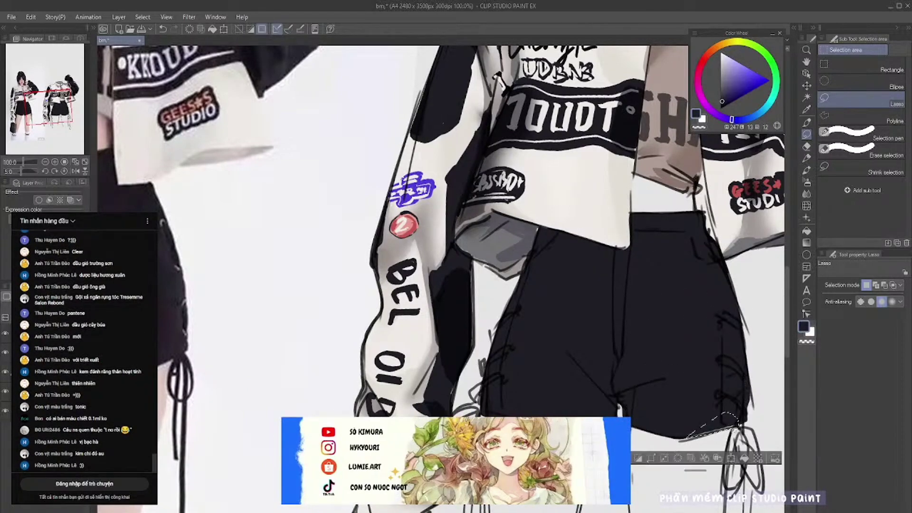
Step: Paint the side bows and hanging laces of the shorts in dark navy with a size 16.2 brush
{"action": "key", "text": "p"}
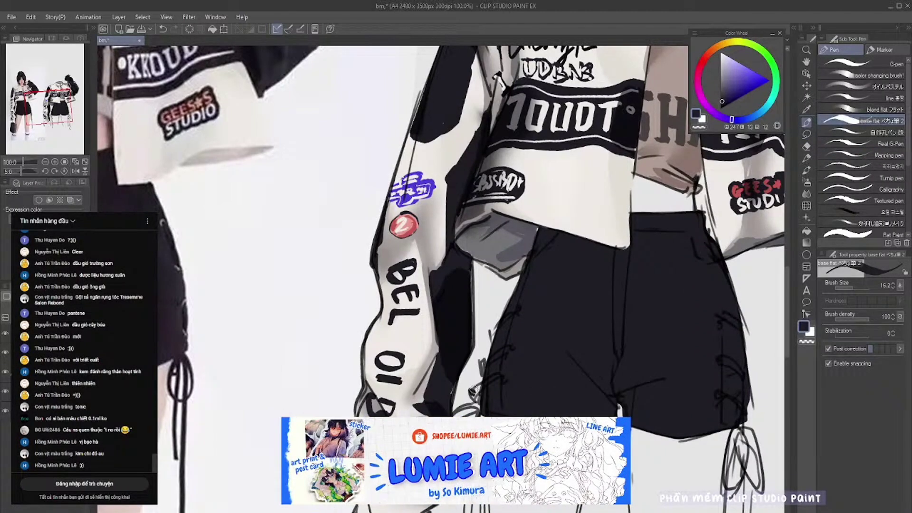
{"action": "left_click_drag", "start_coordinate": [478, 403], "coordinate": [468, 411]}
{"action": "scroll", "coordinate": [477, 404], "scroll_direction": "down", "scroll_amount": 3}
{"action": "scroll", "coordinate": [667, 351], "scroll_direction": "up", "scroll_amount": 2}
{"action": "mouse_move", "coordinate": [686, 309]}
{"action": "left_mouse_down"}
{"action": "mouse_move", "coordinate": [691, 350]}
{"action": "mouse_move", "coordinate": [680, 452]}
{"action": "left_mouse_up"}
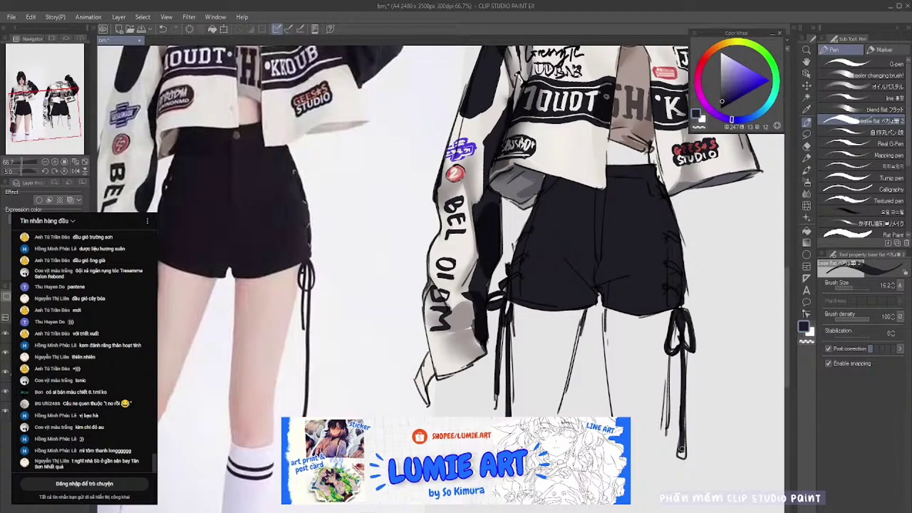
Step: Paint darker navy shadows and a red accent on the shorts and blend them with the Blur tool
{"action": "scroll", "coordinate": [442, 238], "scroll_direction": "down", "scroll_amount": 1}
{"action": "left_click", "coordinate": [718, 96]}
{"action": "left_click", "coordinate": [589, 237], "text": "alt"}
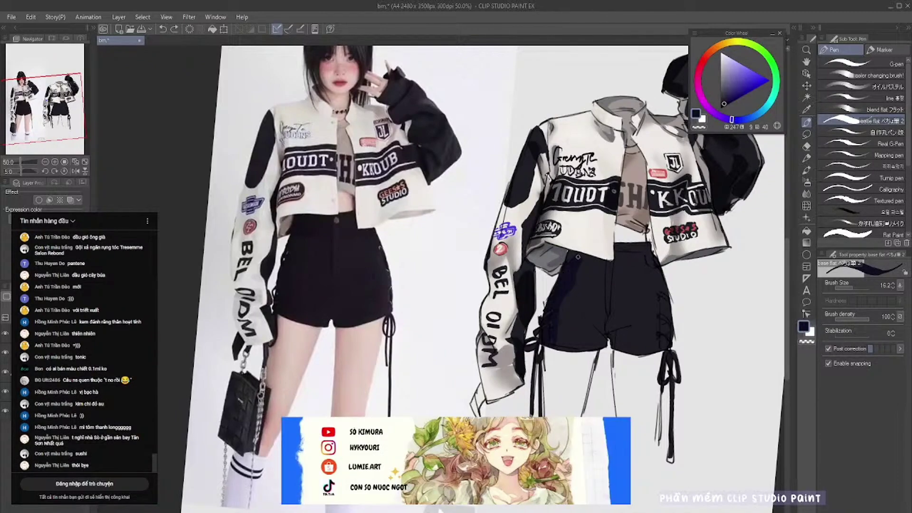
{"action": "scroll", "coordinate": [565, 298], "scroll_direction": "up", "scroll_amount": 1}
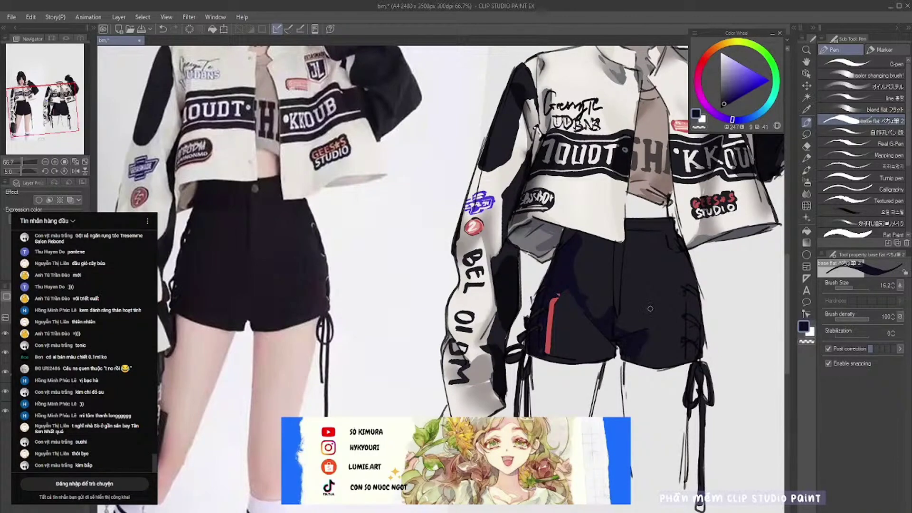
{"action": "key", "text": "j"}
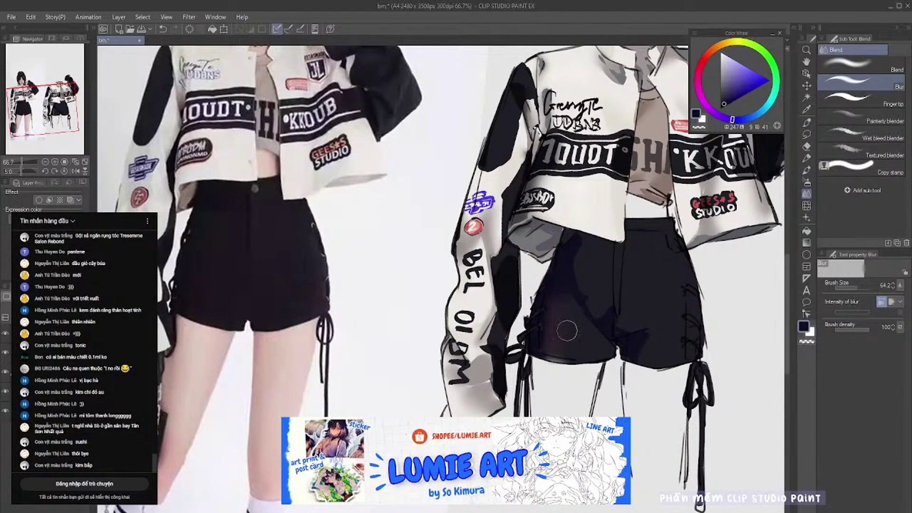
Step: Deepen the shorts' fold shadows, soften them with the Blur tool and refine them with navy tones sampled from the shorts
{"action": "key", "text": "p"}
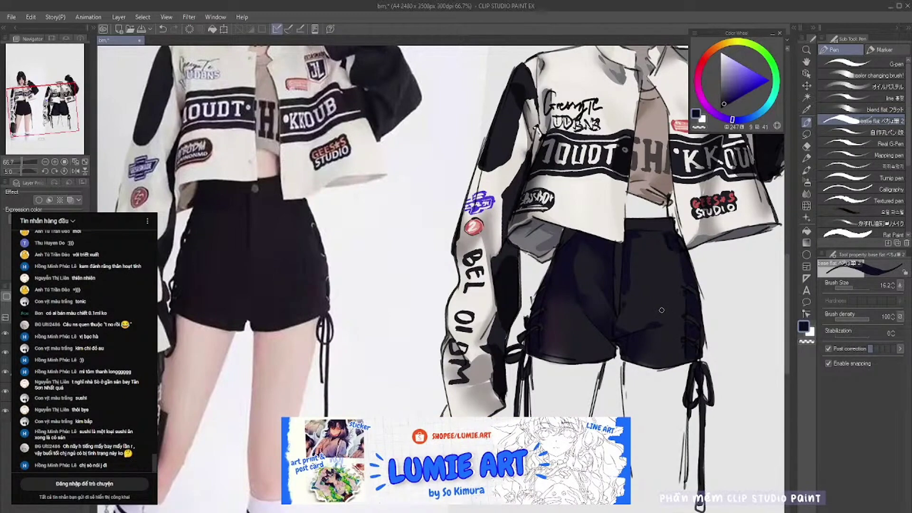
{"action": "left_click", "coordinate": [807, 194]}
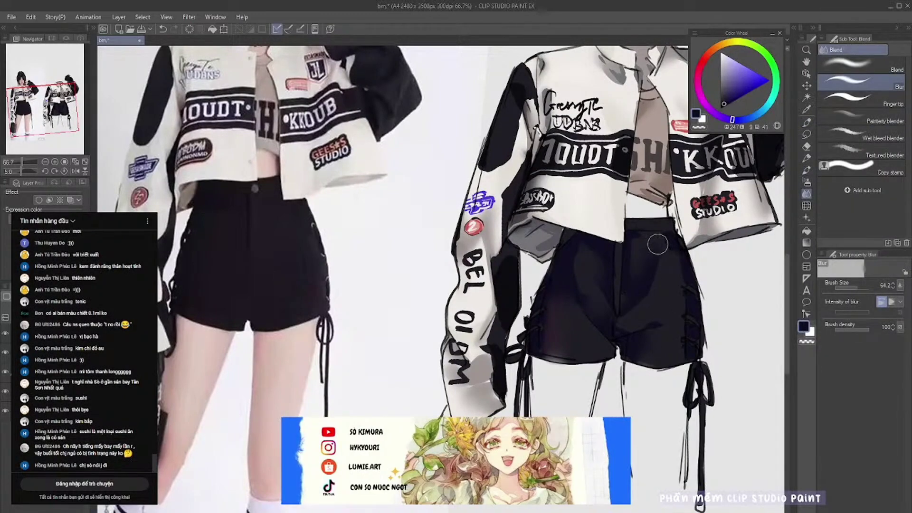
{"action": "key", "text": "p"}
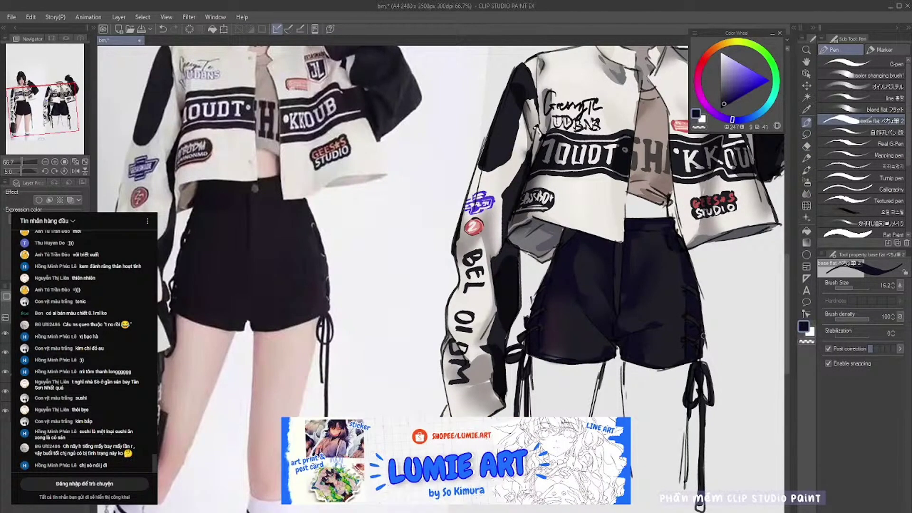
{"action": "left_click", "coordinate": [594, 299], "text": "alt"}
{"action": "left_click", "coordinate": [543, 355], "text": "alt"}
{"action": "key", "text": "ctrl+minus"}
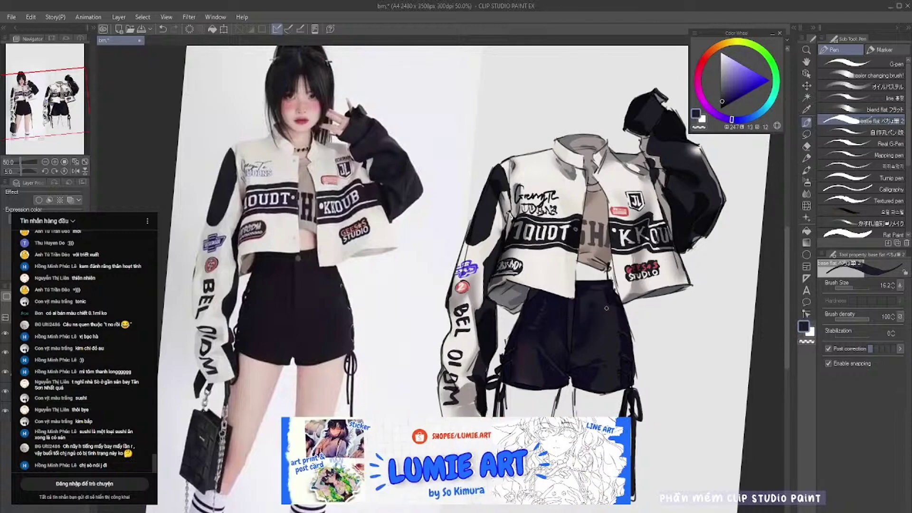
Step: Add small lighter dashes on the front of the shorts with a sampled greyish tone and a size 16.2 brush
{"action": "key", "text": "ctrl+plus"}
{"action": "left_click", "coordinate": [591, 292], "text": "alt"}
{"action": "key", "text": "ctrl+minus"}
{"action": "key", "text": "ctrl+plus"}
{"action": "key", "text": "ctrl+minus"}
{"action": "key", "text": "ctrl+plus"}
{"action": "left_click", "coordinate": [588, 311], "text": "alt"}
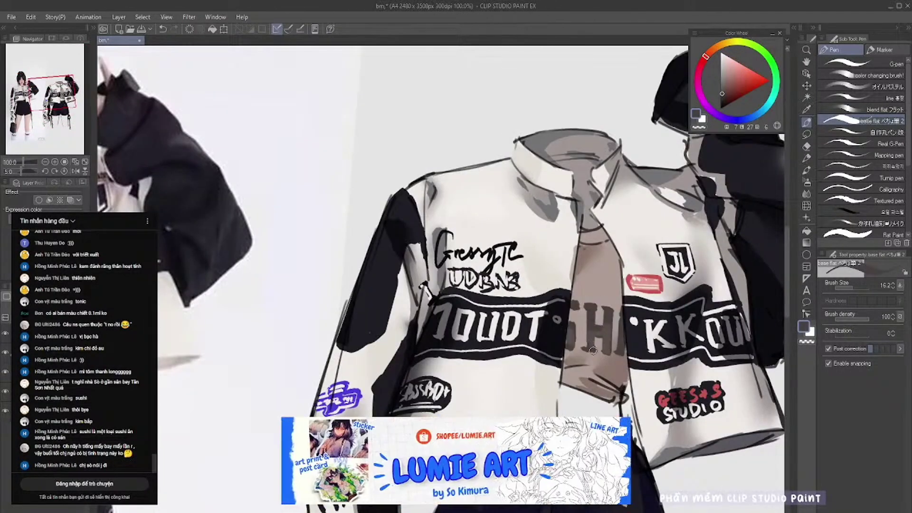
{"action": "key", "text": "ctrl+minus"}
{"action": "key", "text": "ctrl+plus"}
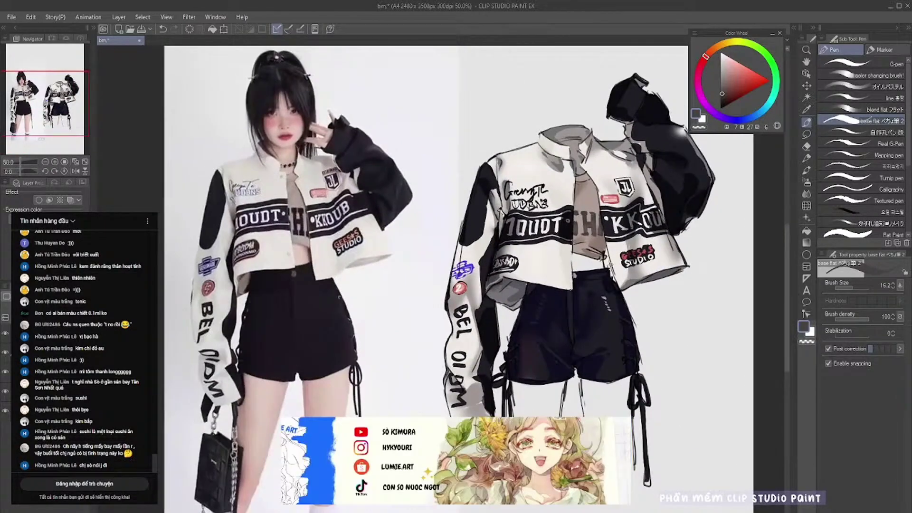